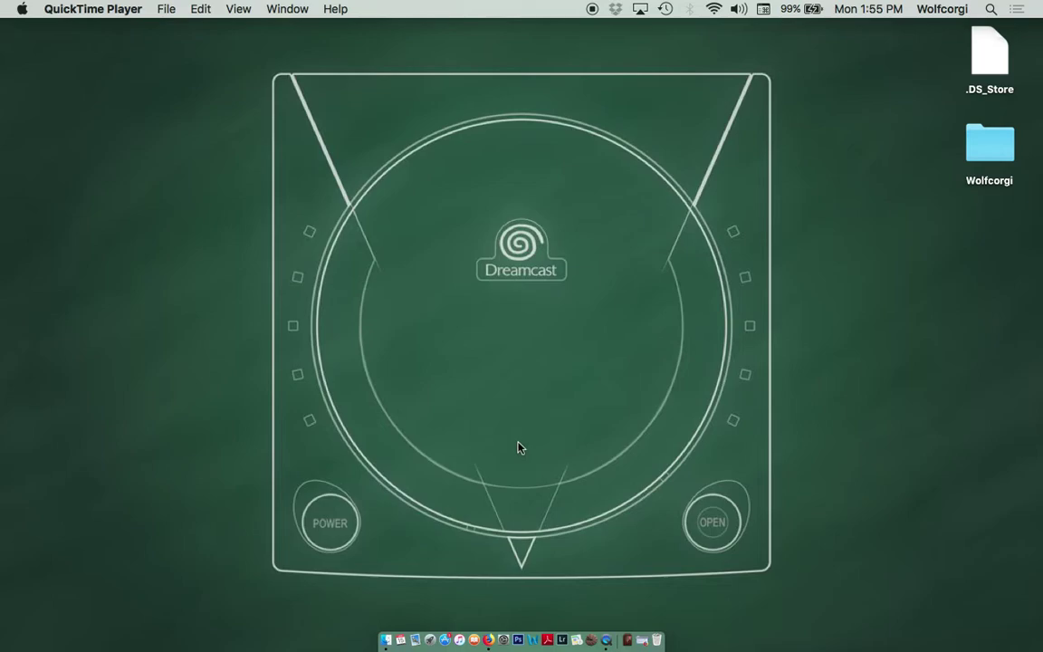
# Switch to Firefox and open the Dreamcast Isos section of The Iso Zone's downloads
pyautogui.click(430, 640)
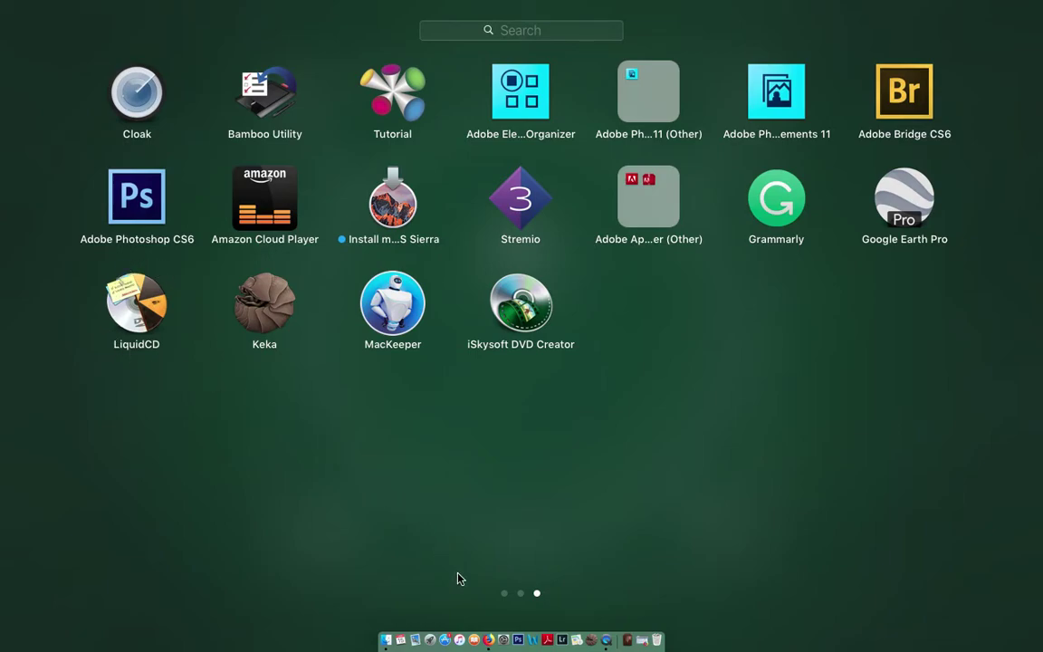
pyautogui.click(489, 640)
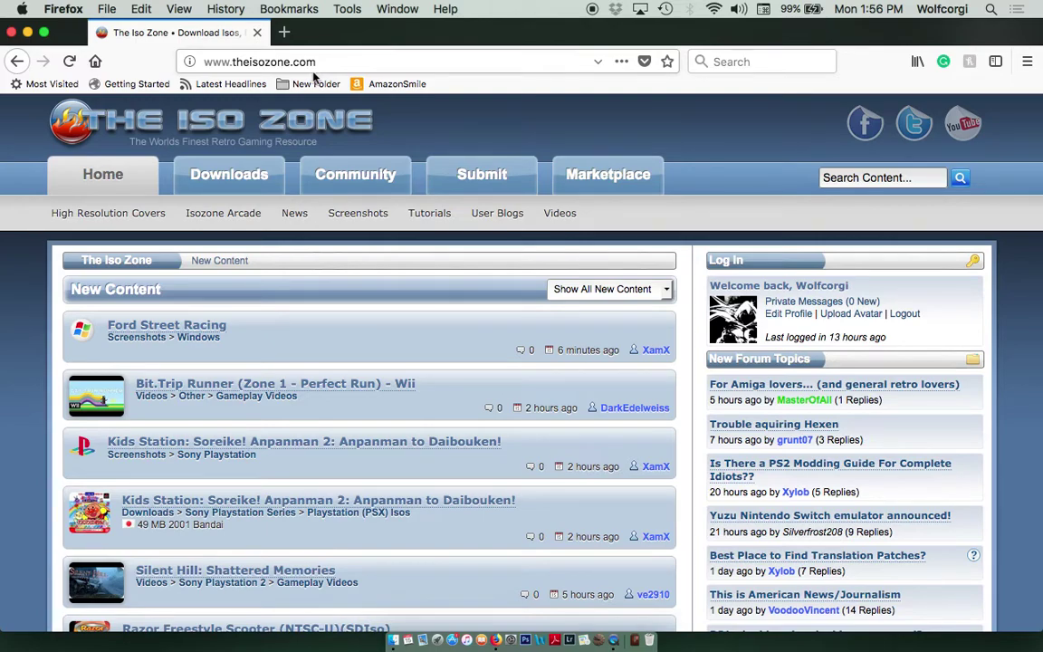
pyautogui.click(233, 178)
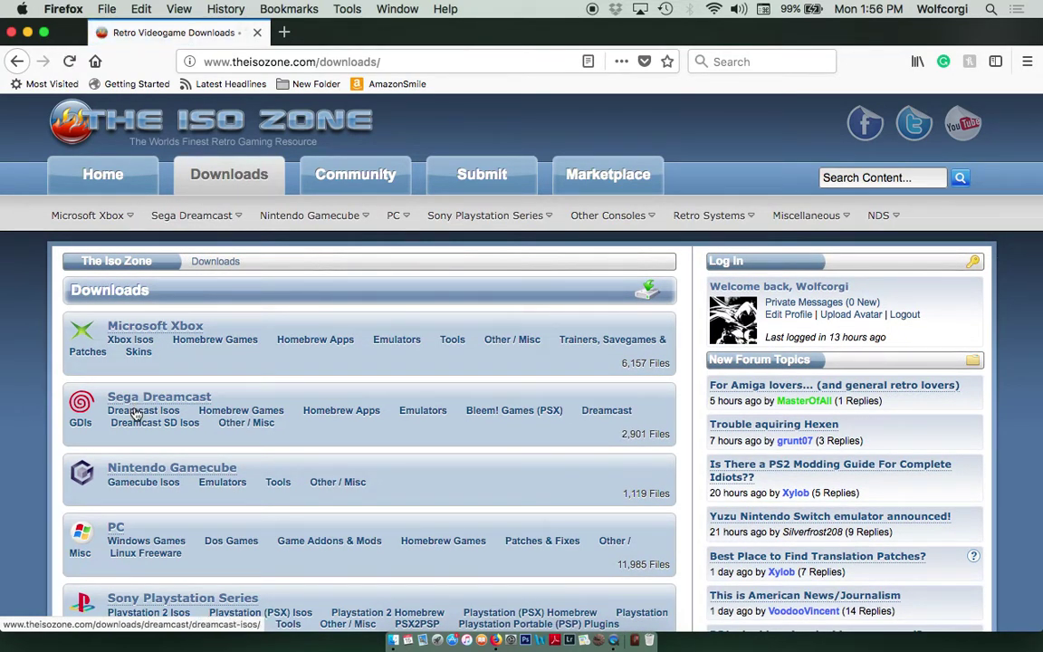
pyautogui.click(135, 413)
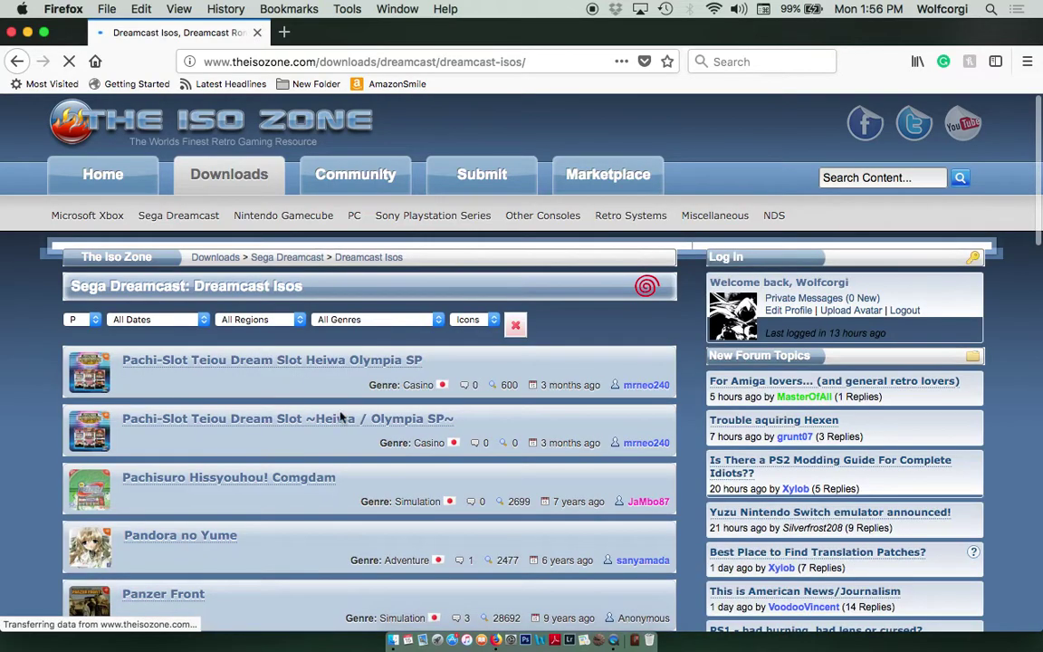
# Go to page 3 of the Dreamcast Isos list and open the Propeller Arena NTSC atreyu187 entry
pyautogui.scroll(-5, 354, 514)
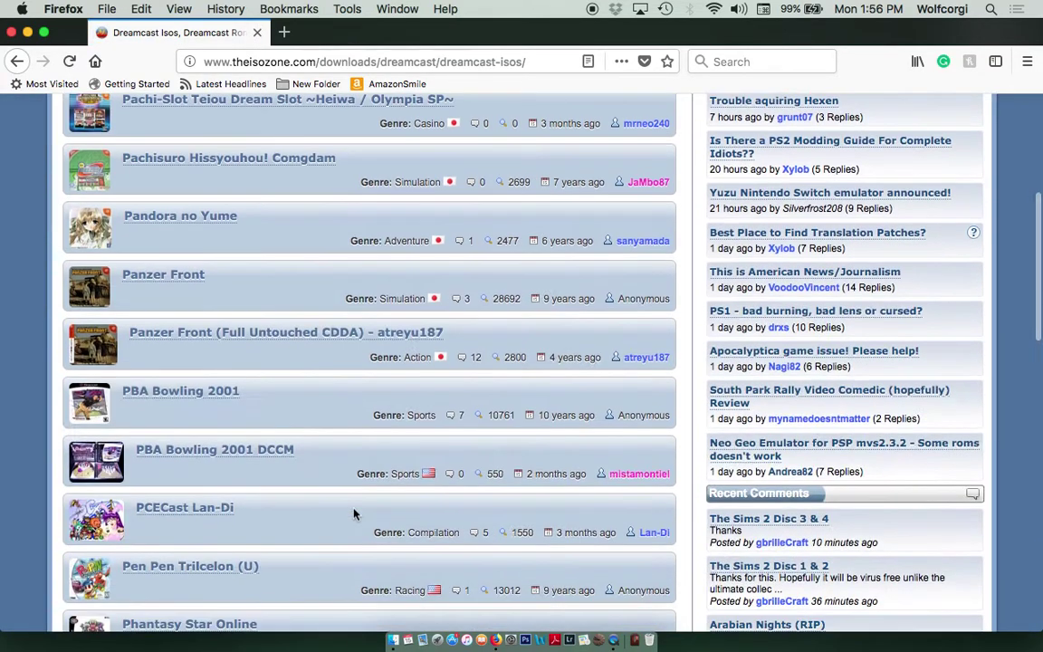
pyautogui.scroll(-15, 354, 514)
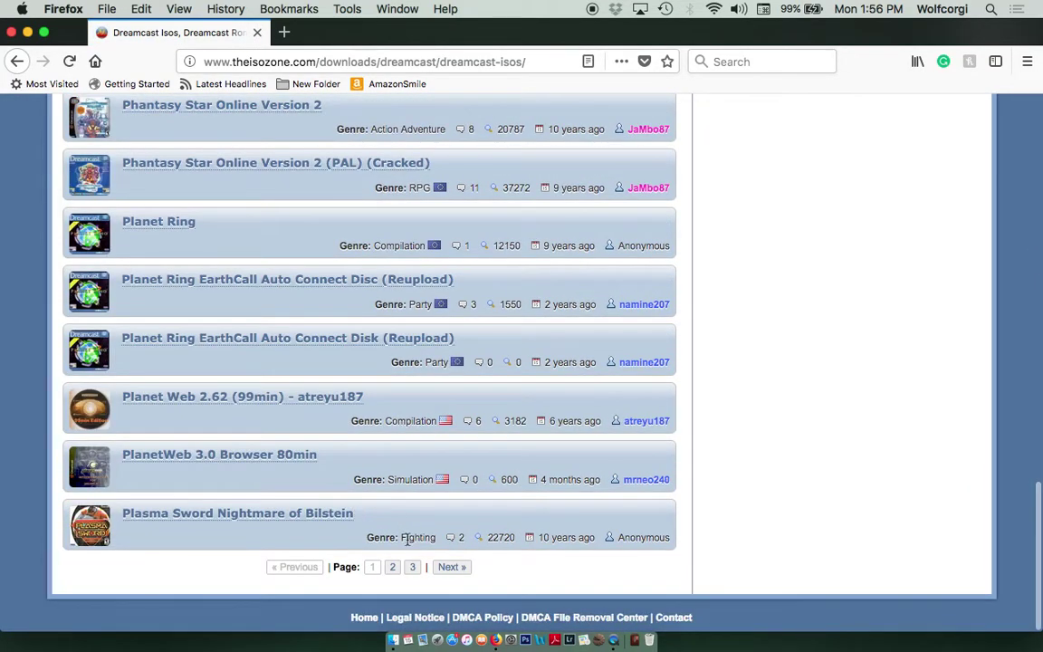
pyautogui.click(412, 568)
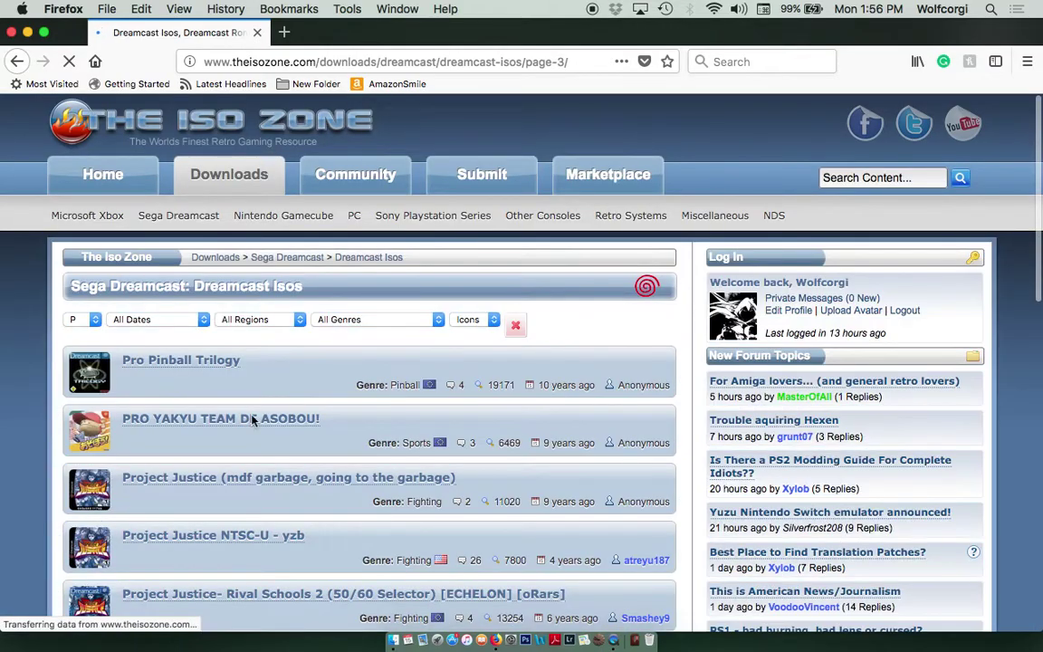
pyautogui.scroll(-3, 226, 502)
pyautogui.scroll(-2, 390, 507)
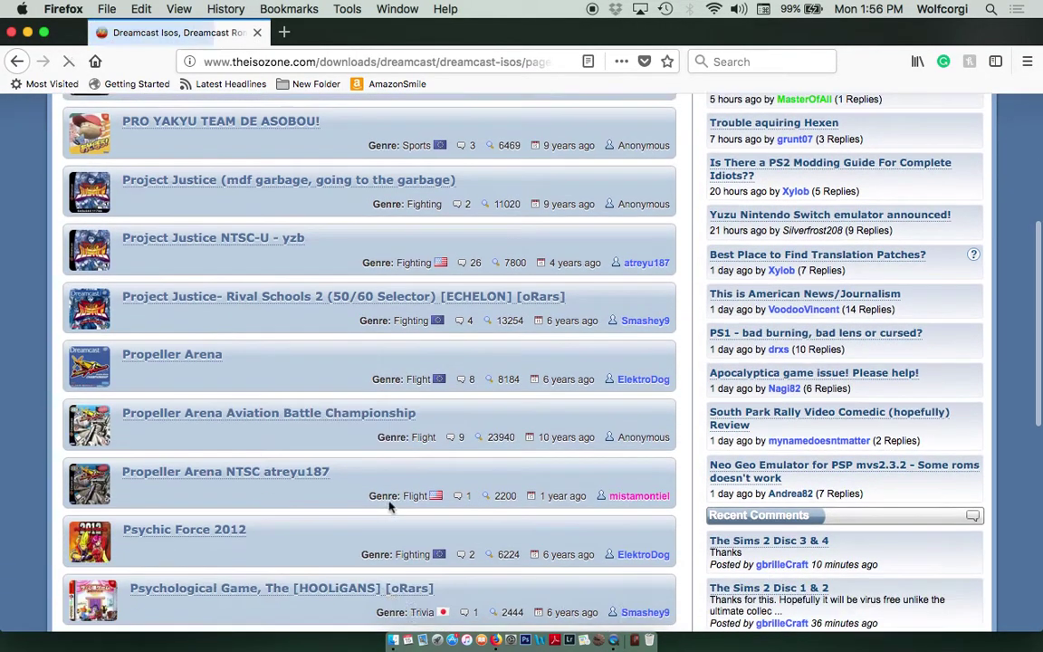
pyautogui.scroll(-2, 390, 507)
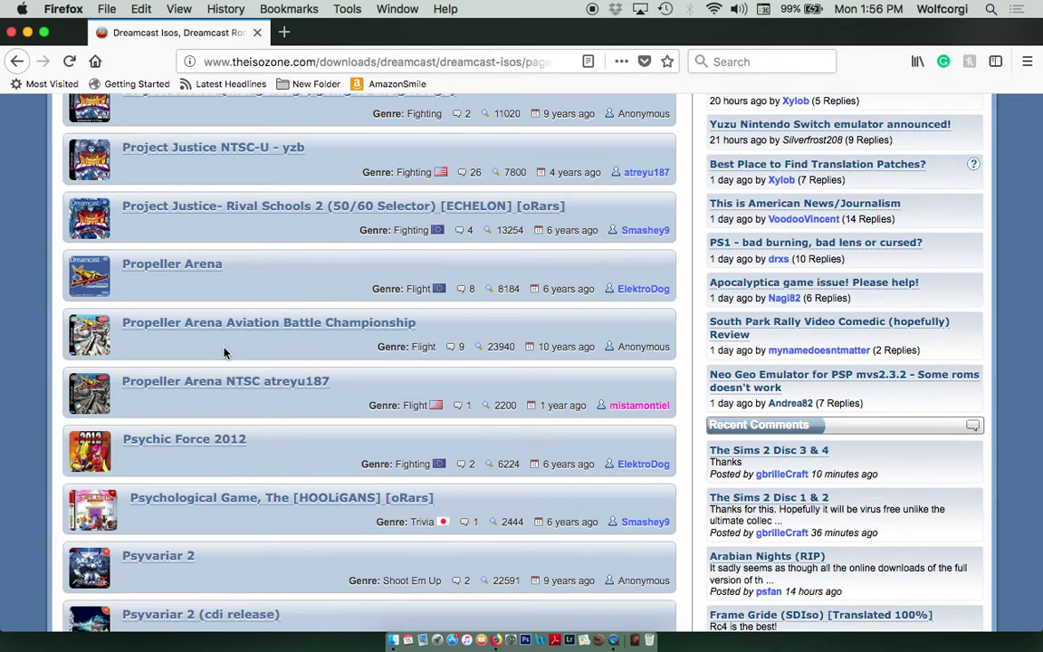
pyautogui.scroll(-1, 225, 353)
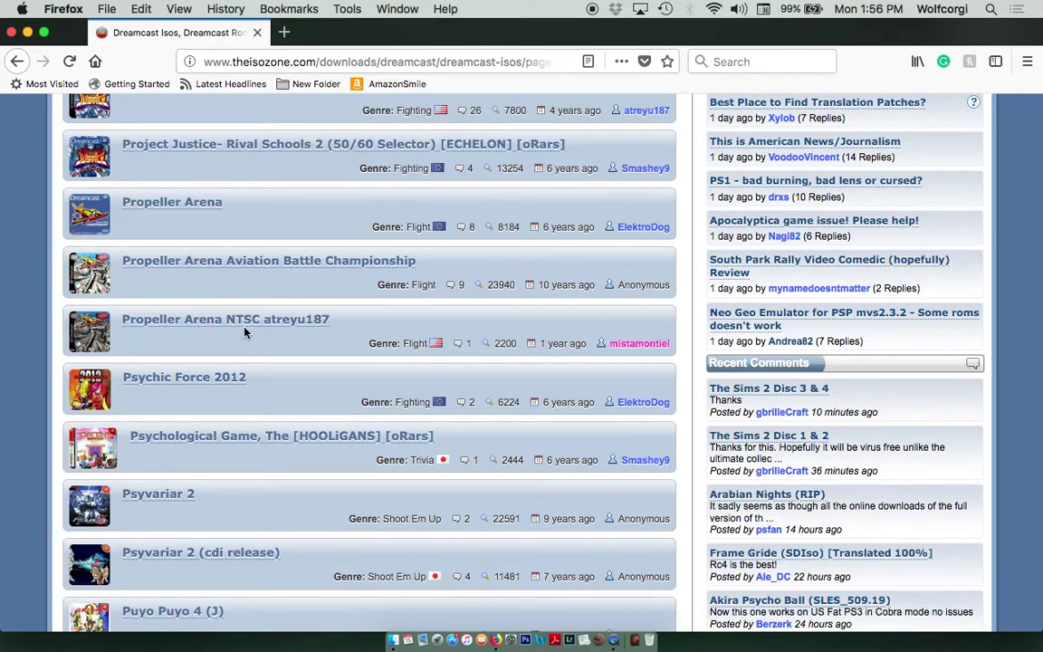
pyautogui.click(202, 326)
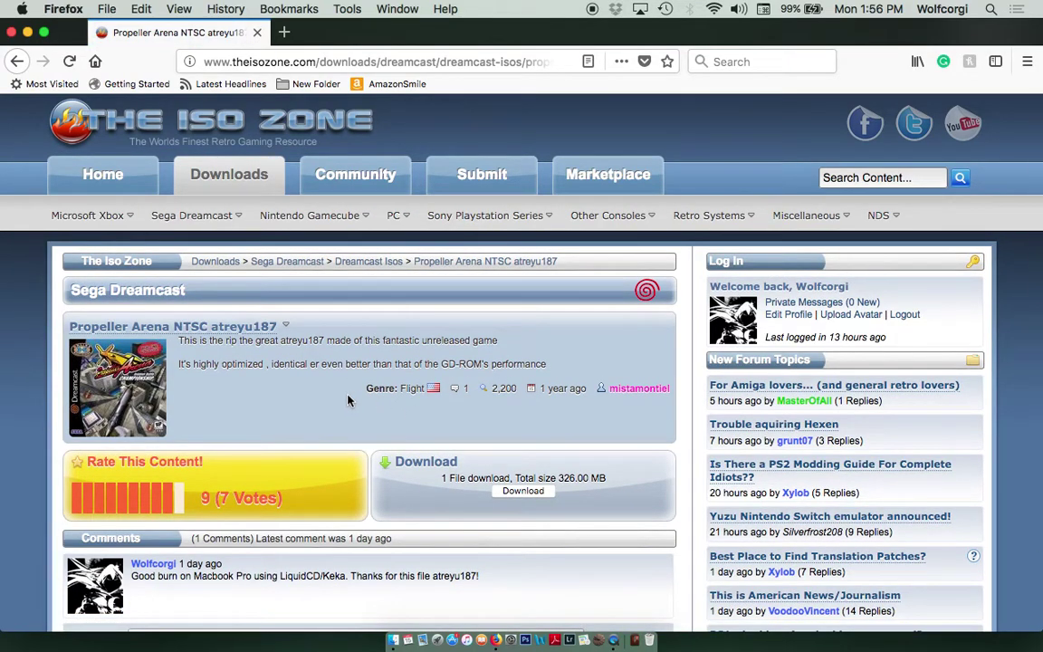
# Download the Propeller_Arena_[PROPER].7z archive from Firedrop and save the file
pyautogui.scroll(-3, 348, 400)
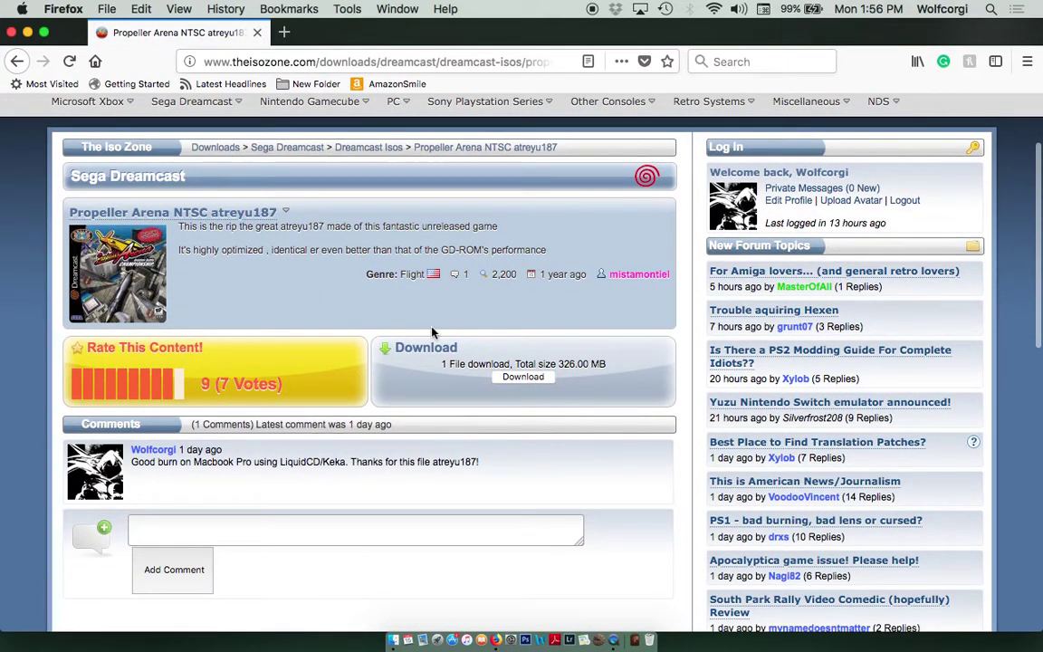
pyautogui.click(523, 379)
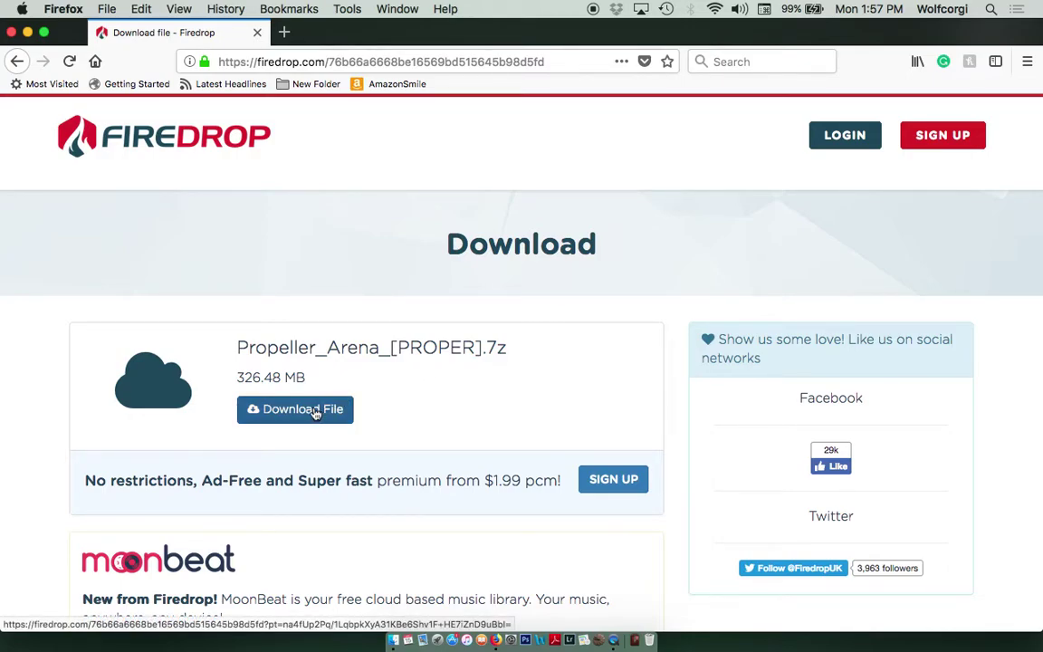
pyautogui.click(314, 412)
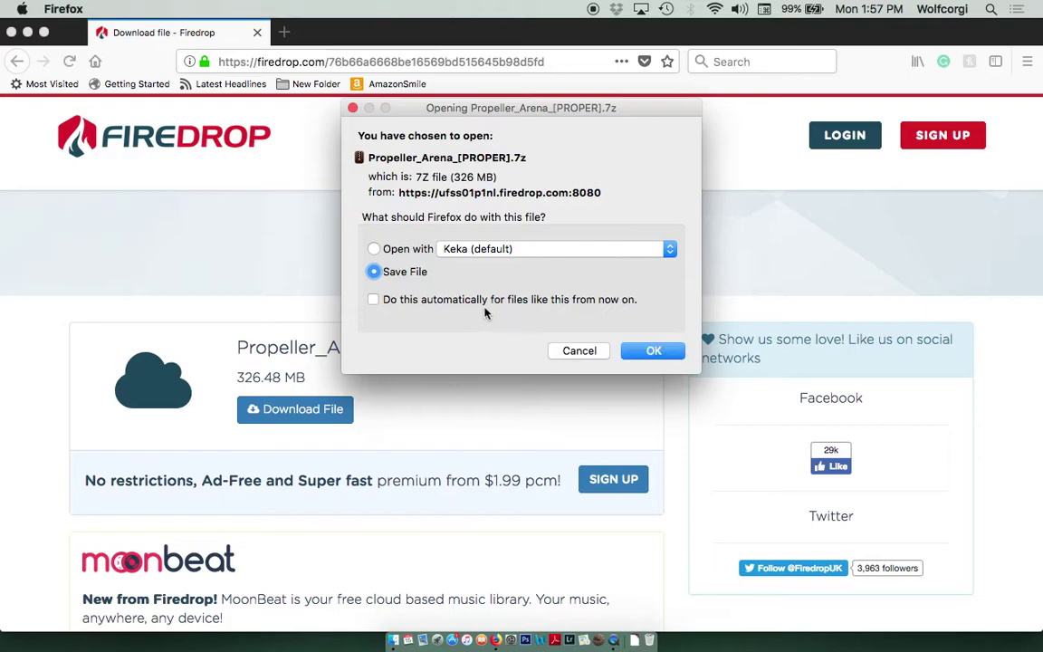
pyautogui.click(654, 351)
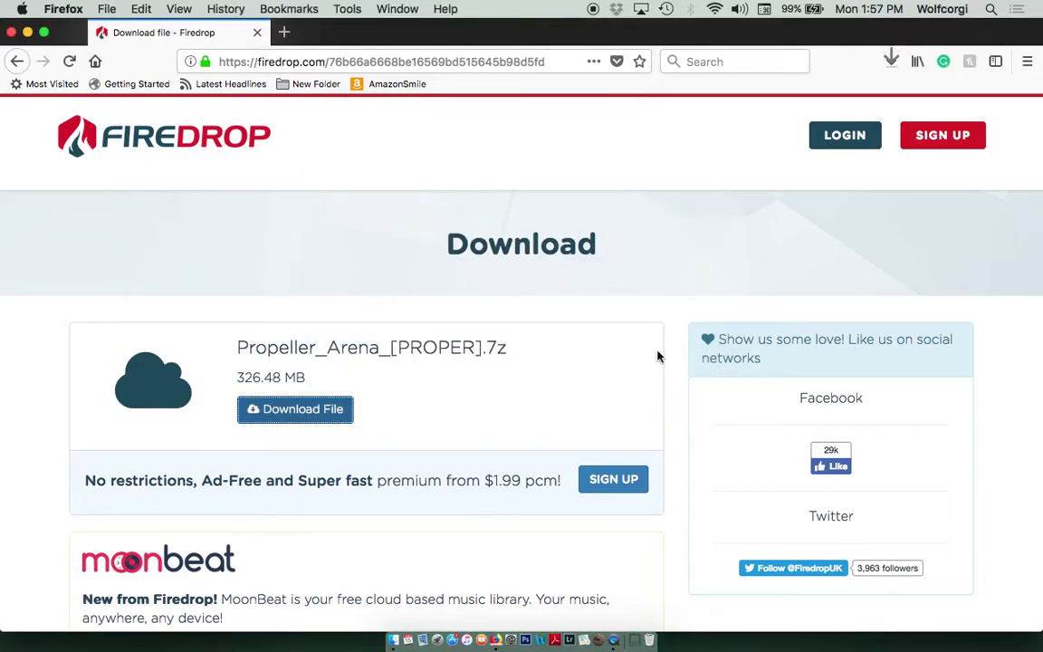
# Find the Recommended Security Upgrade pop-up among the open windows and close it
pyautogui.click(891, 63)
pyautogui.hotkey('ctrl', 'Up')
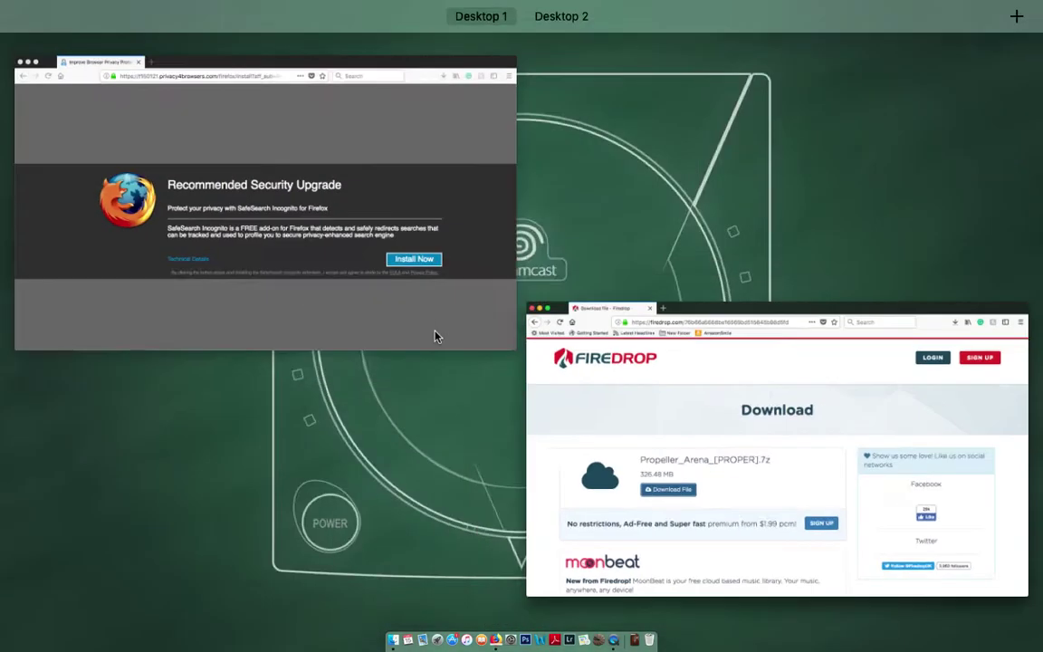
pyautogui.click(89, 110)
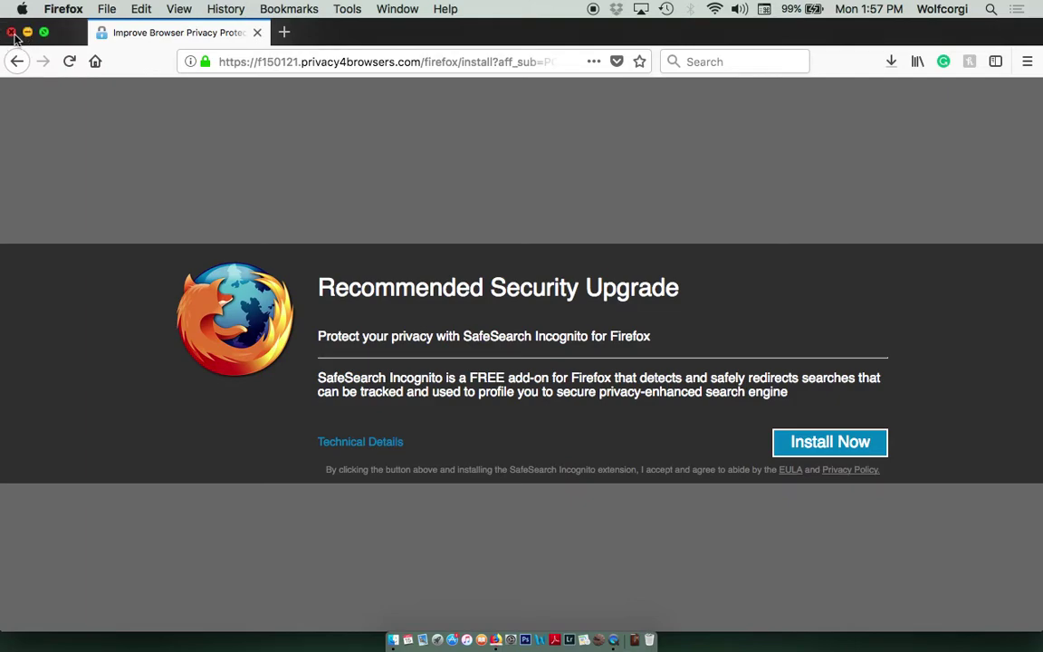
pyautogui.click(11, 33)
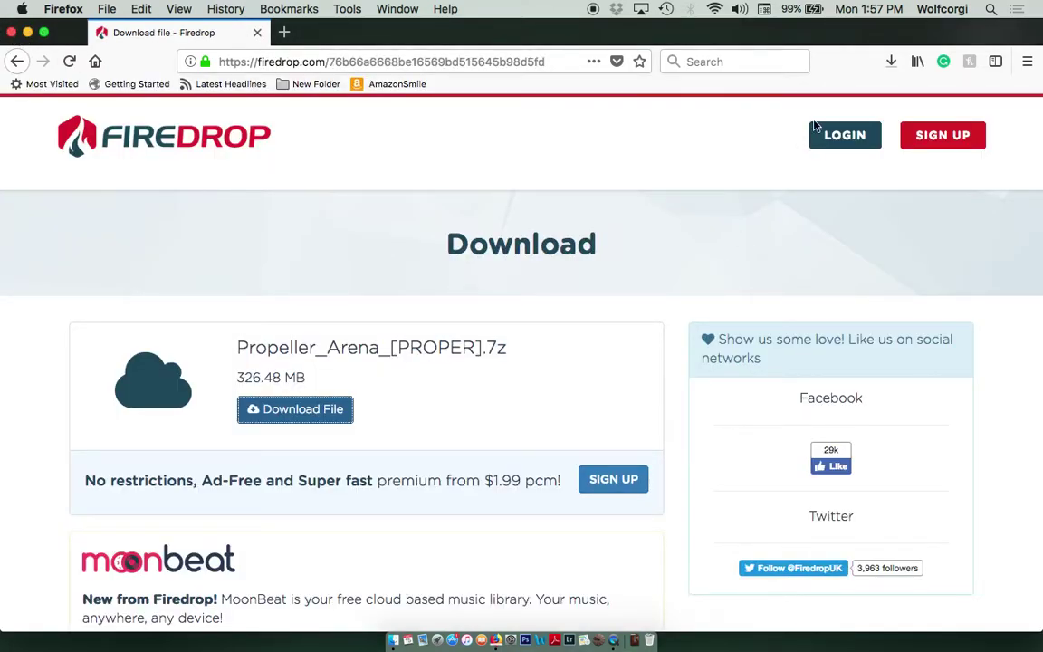
# Show all downloads and select the previously downloaded Propeller_Arena_[PROPER].7z archive from January 8
pyautogui.click(891, 63)
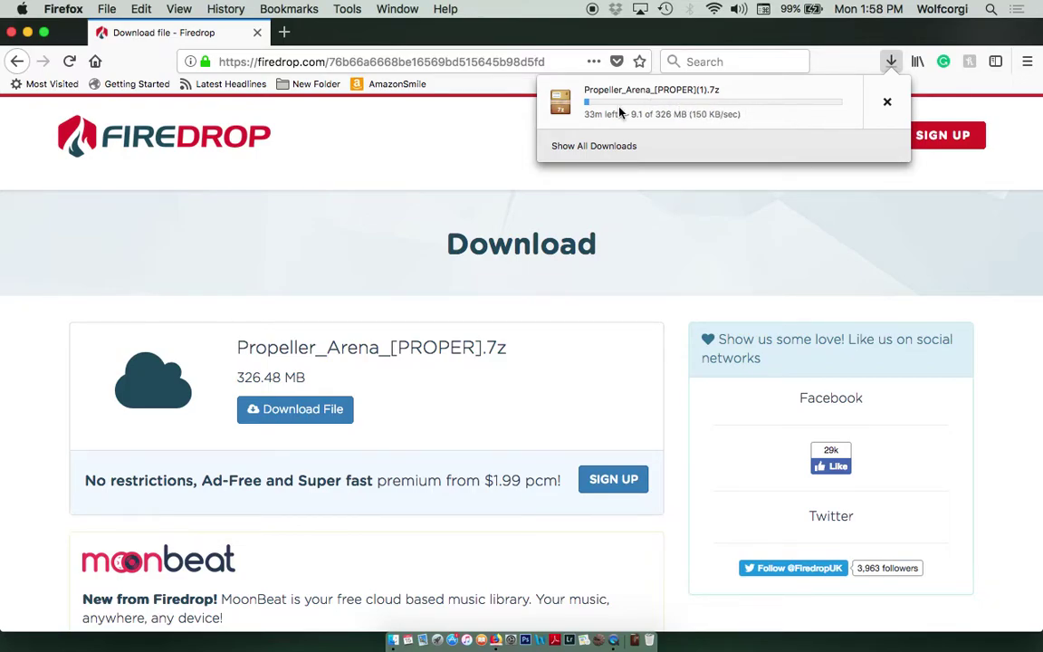
pyautogui.click(585, 147)
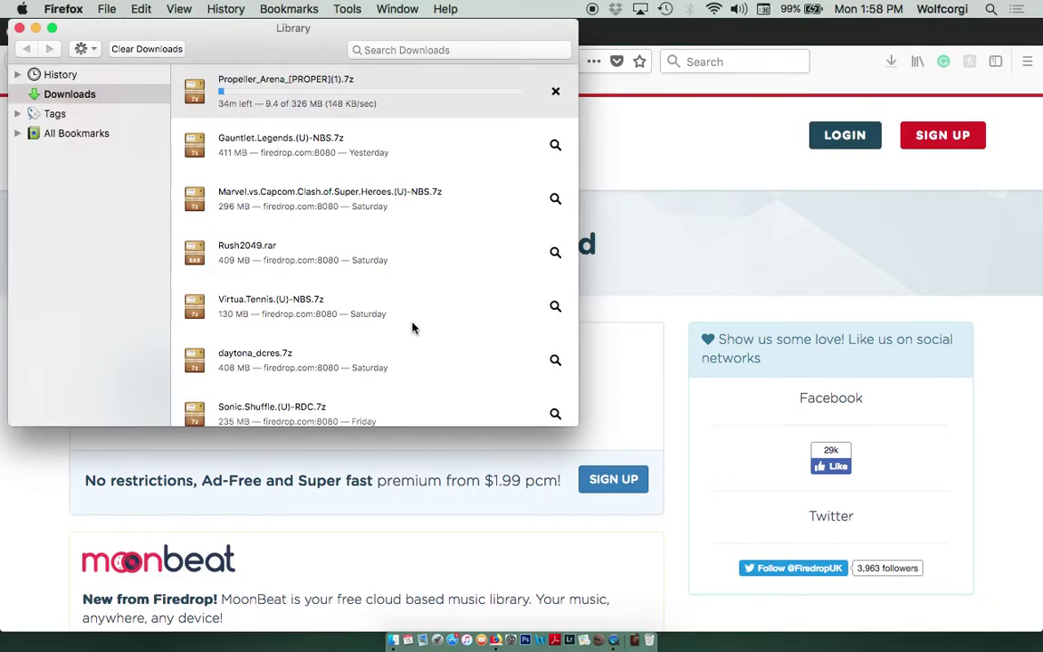
pyautogui.scroll(-2, 412, 328)
pyautogui.scroll(-4, 412, 328)
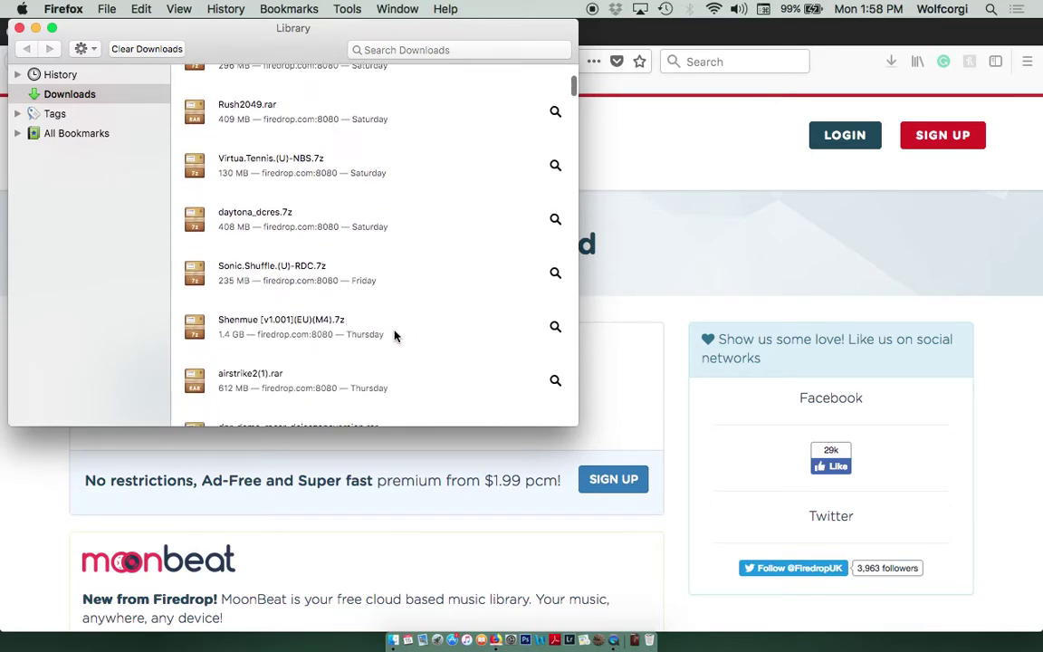
pyautogui.scroll(-2, 401, 348)
pyautogui.scroll(-4, 399, 345)
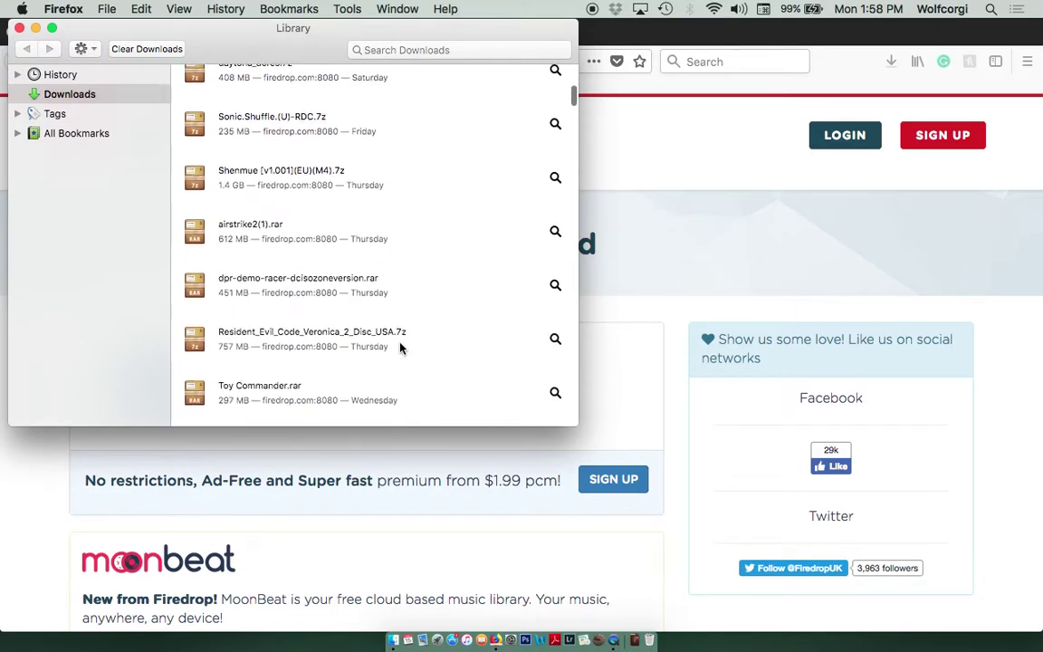
pyautogui.scroll(-7, 441, 363)
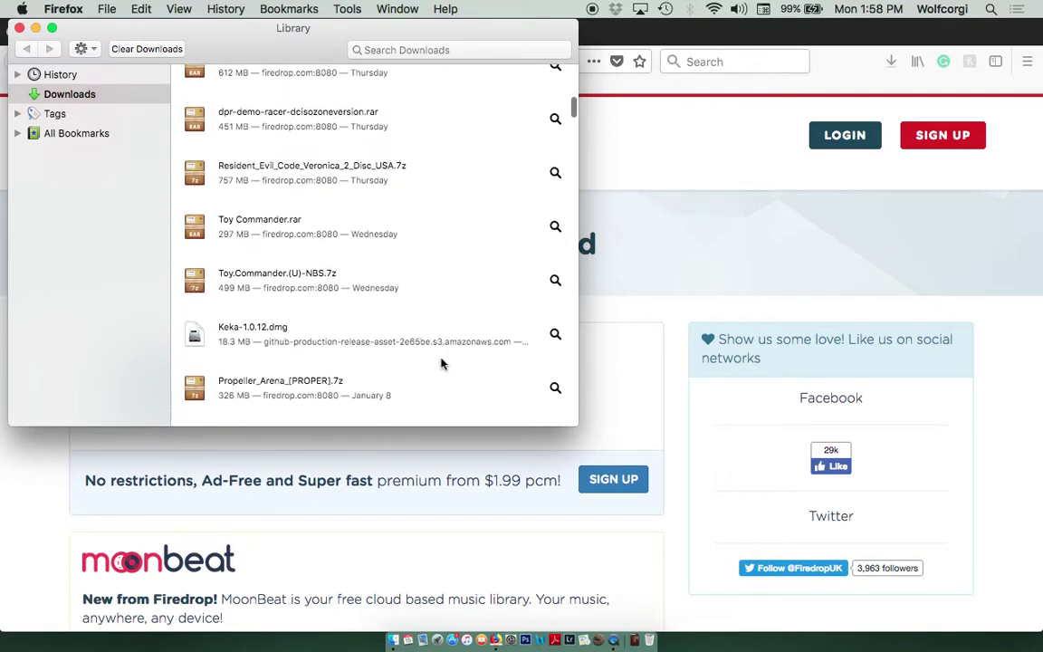
pyautogui.click(270, 347)
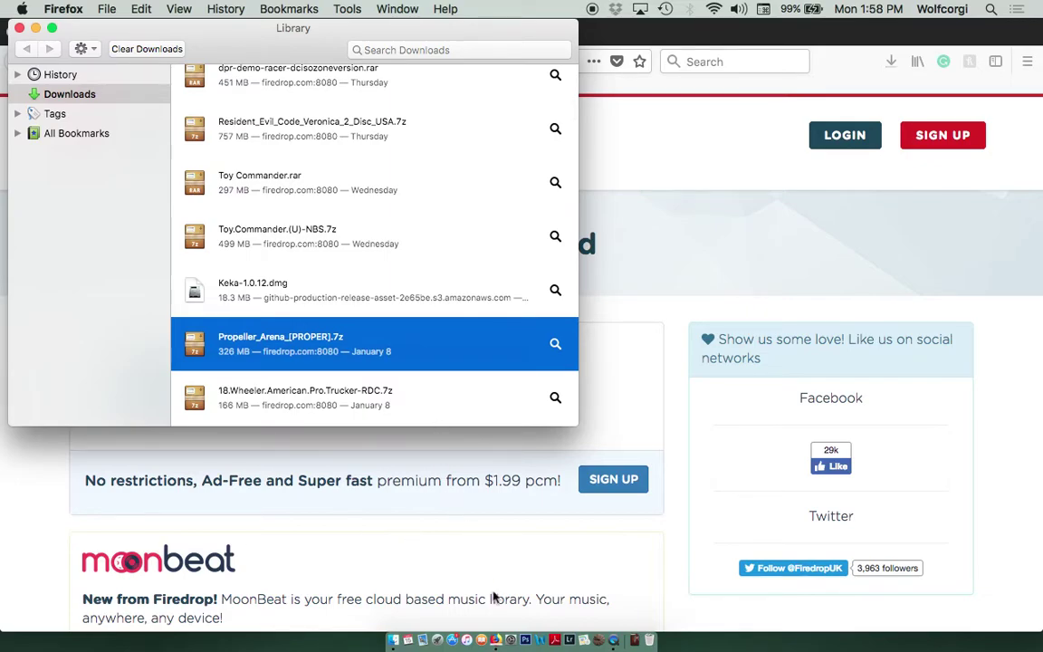
# Launch Keka and configure the 7z format with no compression and a 700 MB CD split size
pyautogui.click(436, 641)
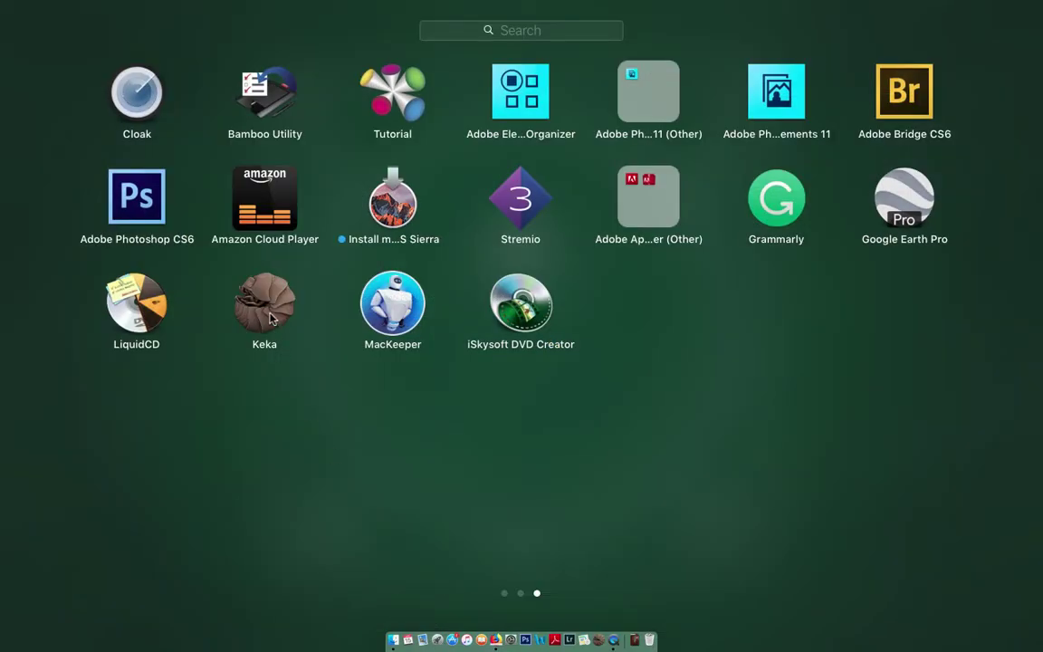
pyautogui.click(265, 306)
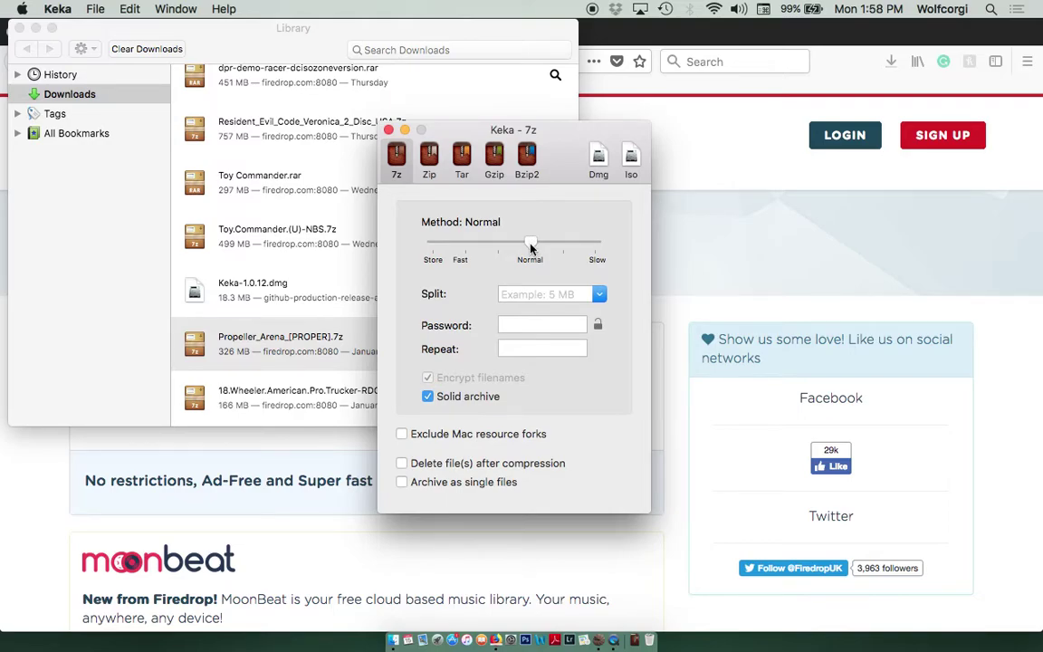
pyautogui.moveTo(530, 246); pyautogui.dragTo(429, 242)
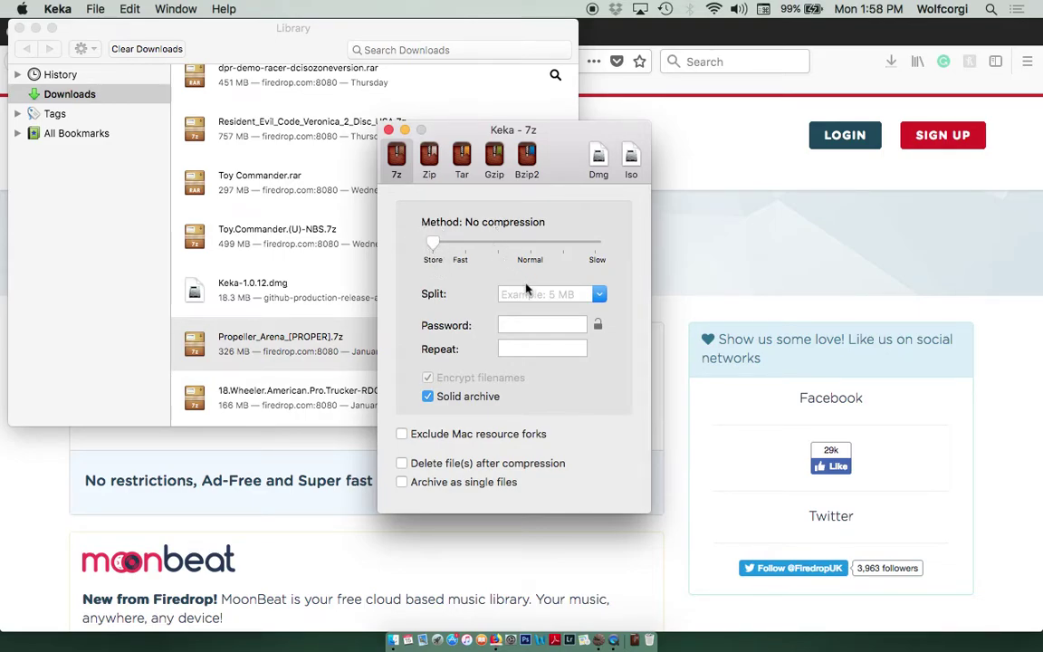
pyautogui.click(599, 295)
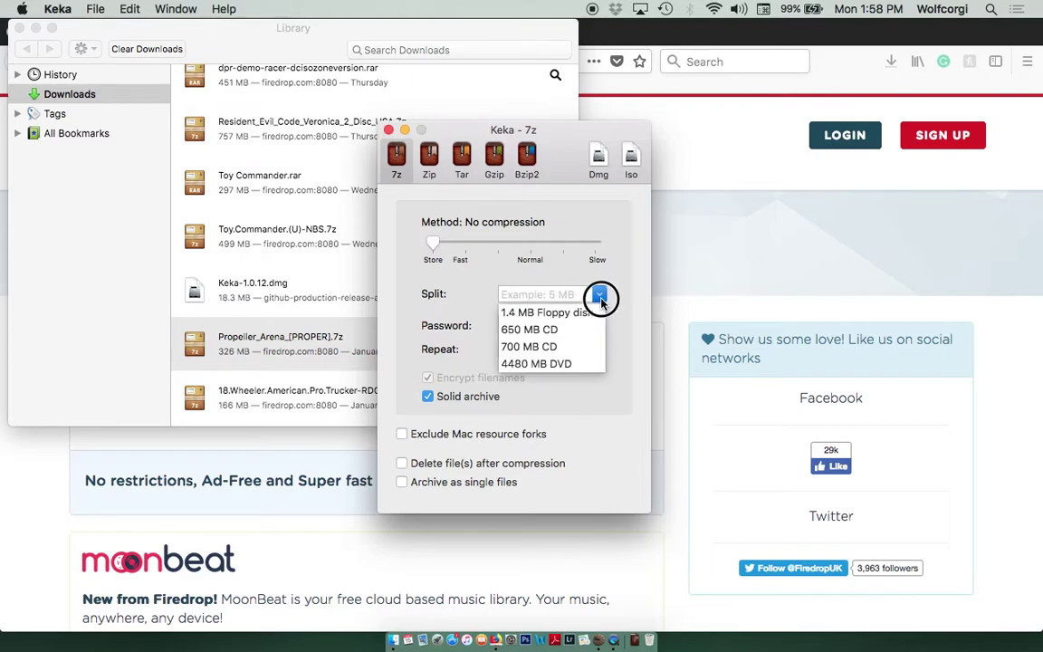
pyautogui.click(534, 348)
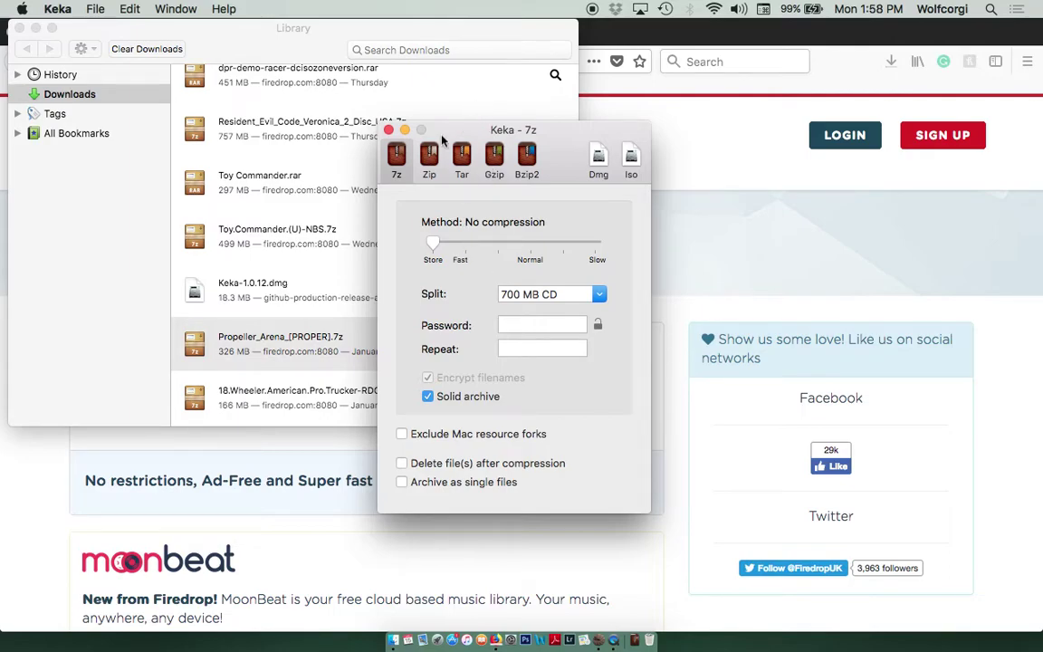
# Extract the Propeller_Arena_[PROPER].7z archive from January 8 into the DC Extractions folder
pyautogui.click(319, 345)
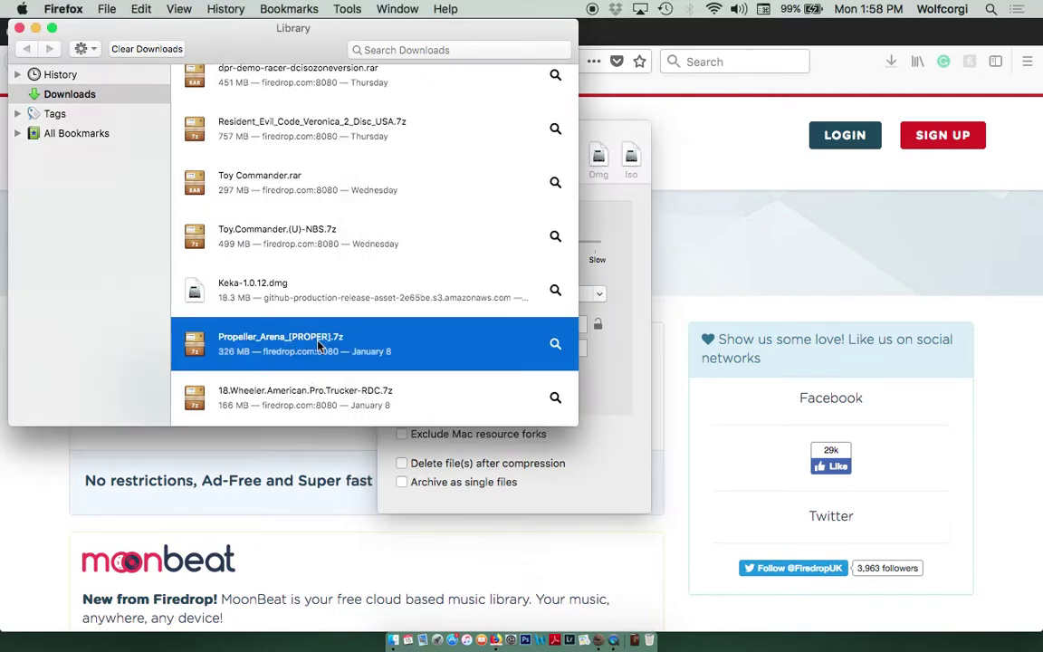
pyautogui.doubleClick(197, 345)
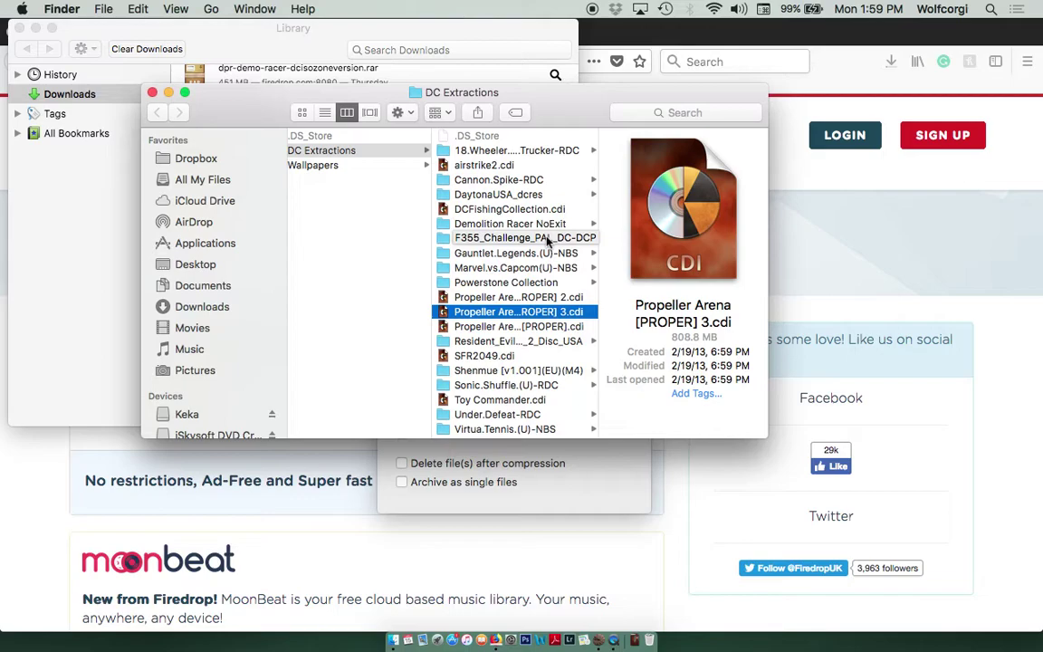
# Compare the contents of the F355 Challenge, Marvel vs Capcom and Powerstone Collection folders with the Propeller Arena [PROPER] 3.cdi file
pyautogui.click(543, 238)
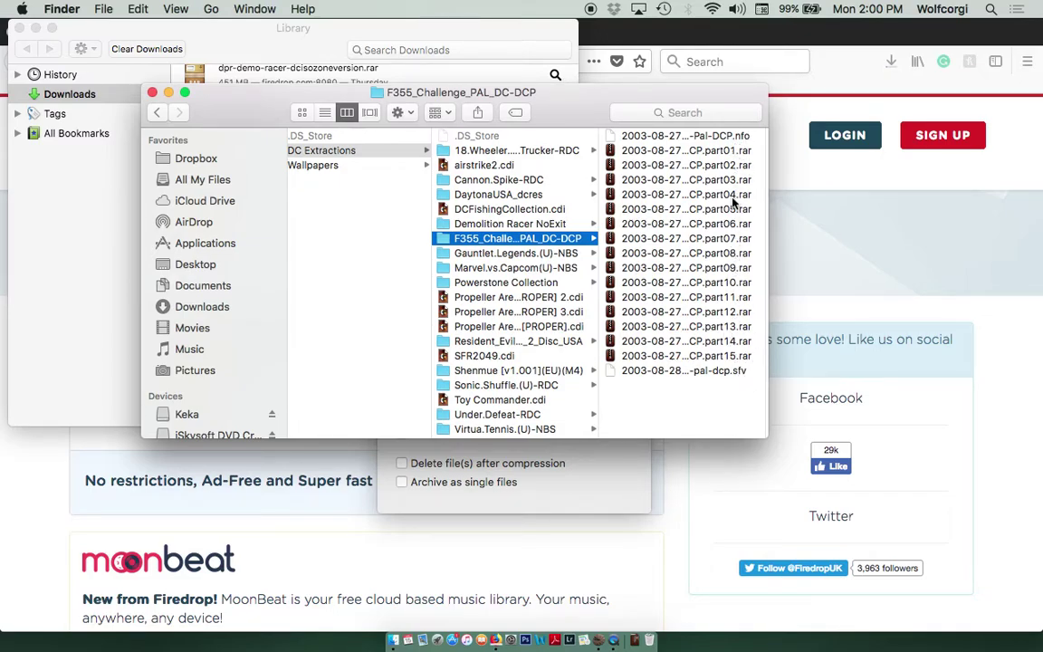
pyautogui.click(532, 268)
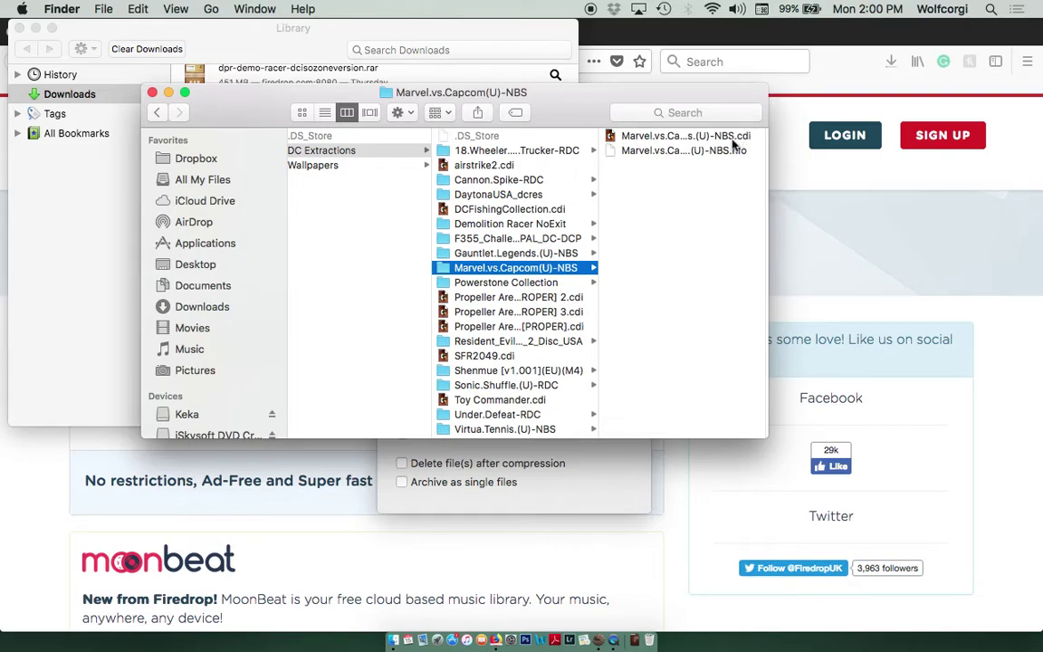
pyautogui.click(540, 281)
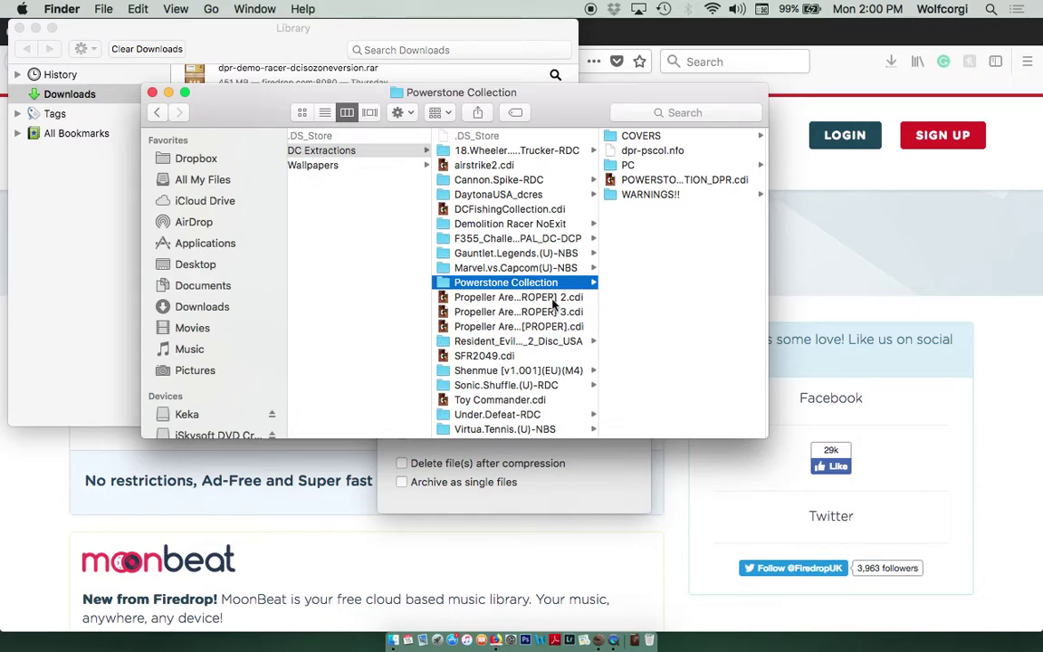
pyautogui.click(552, 309)
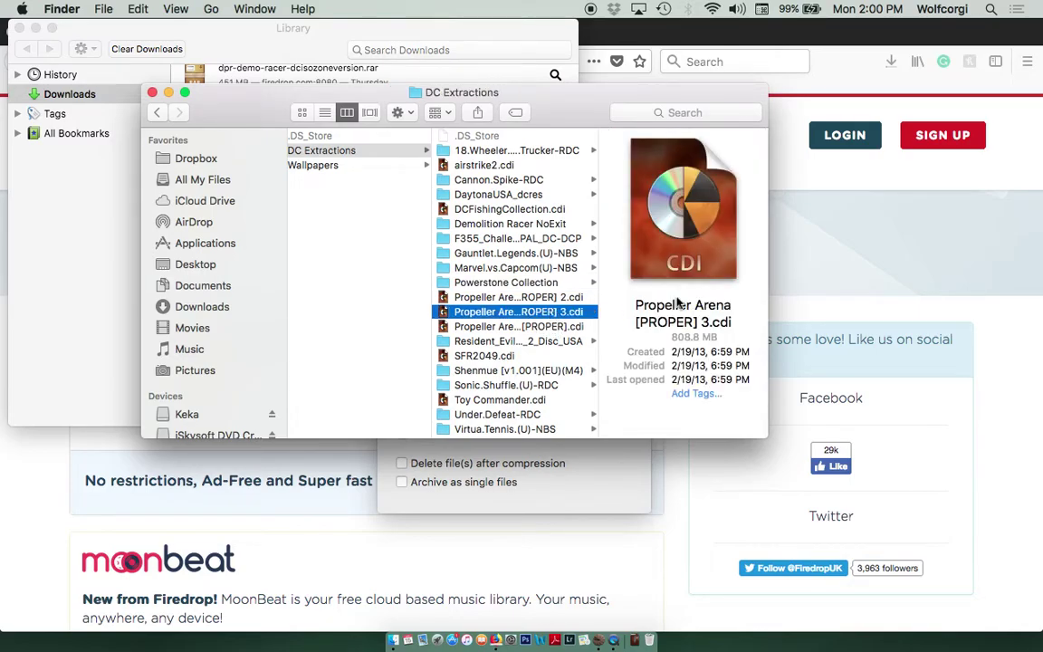
# Launch LiquidCD and load Propeller Arena [PROPER] 3.cdi from the DC Extractions folder as the disk image
pyautogui.click(438, 641)
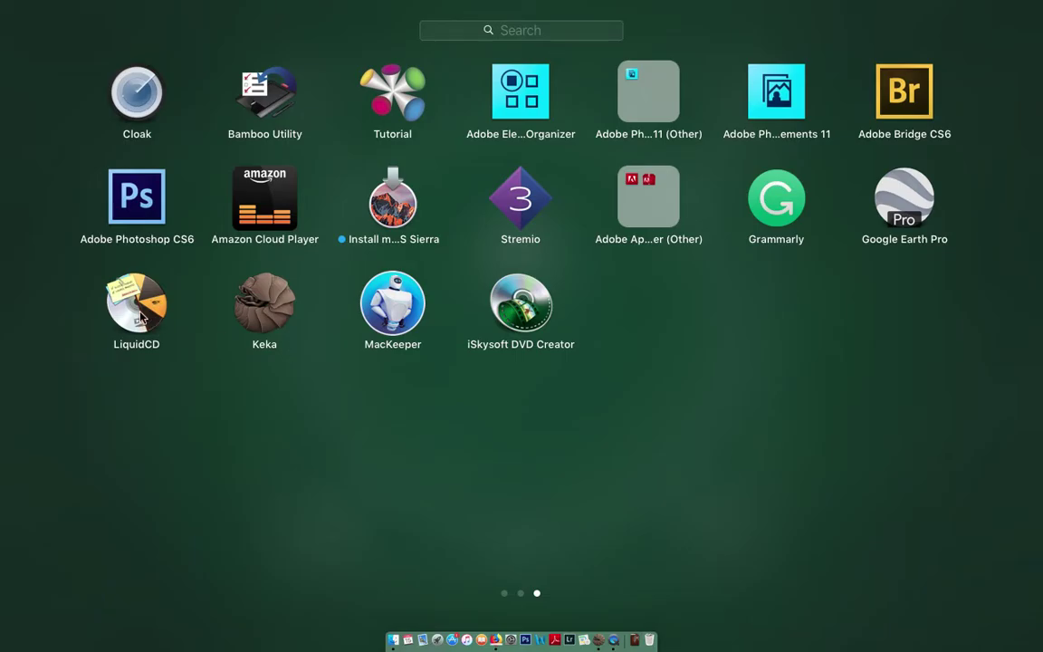
pyautogui.click(140, 314)
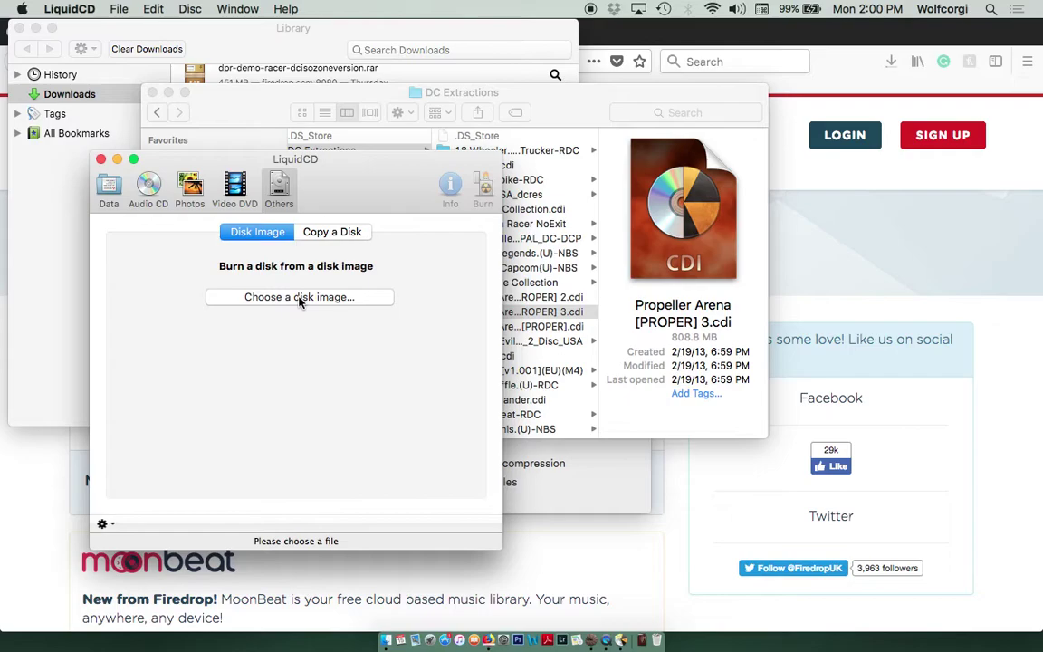
pyautogui.click(359, 304)
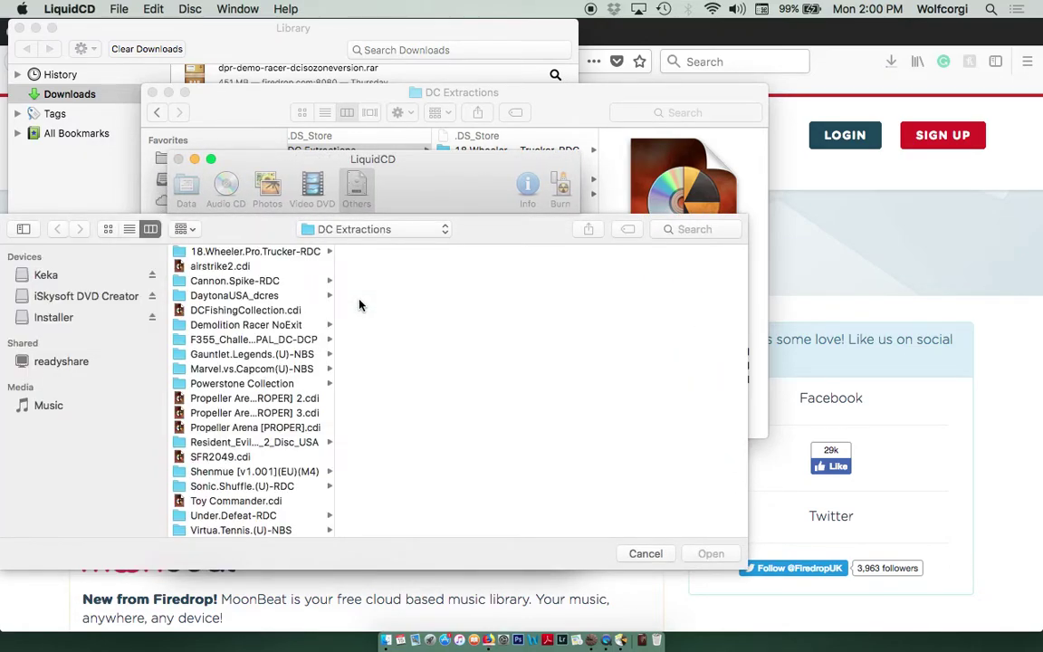
pyautogui.click(256, 412)
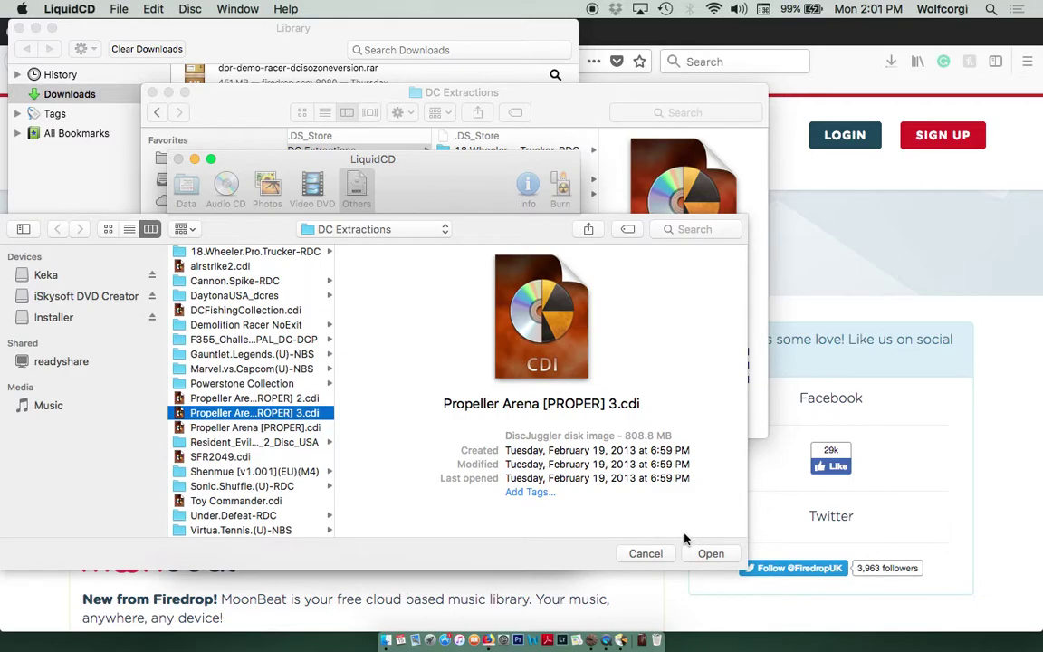
pyautogui.click(708, 553)
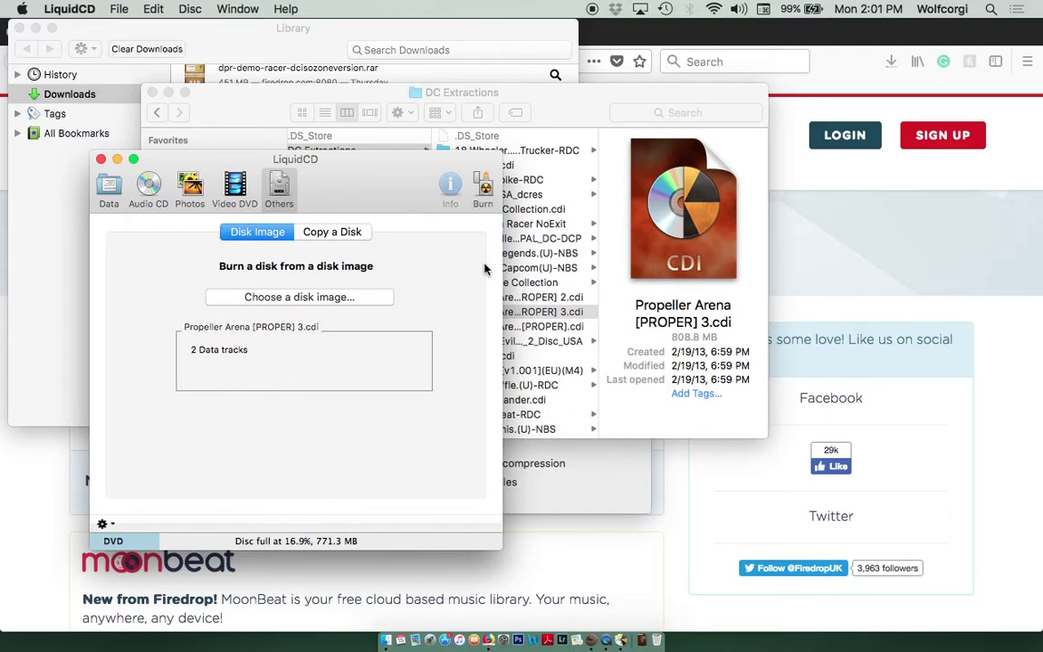
# Open the burn settings for the loaded disk image and set the burn speed to 8x
pyautogui.click(486, 190)
pyautogui.click(485, 190)
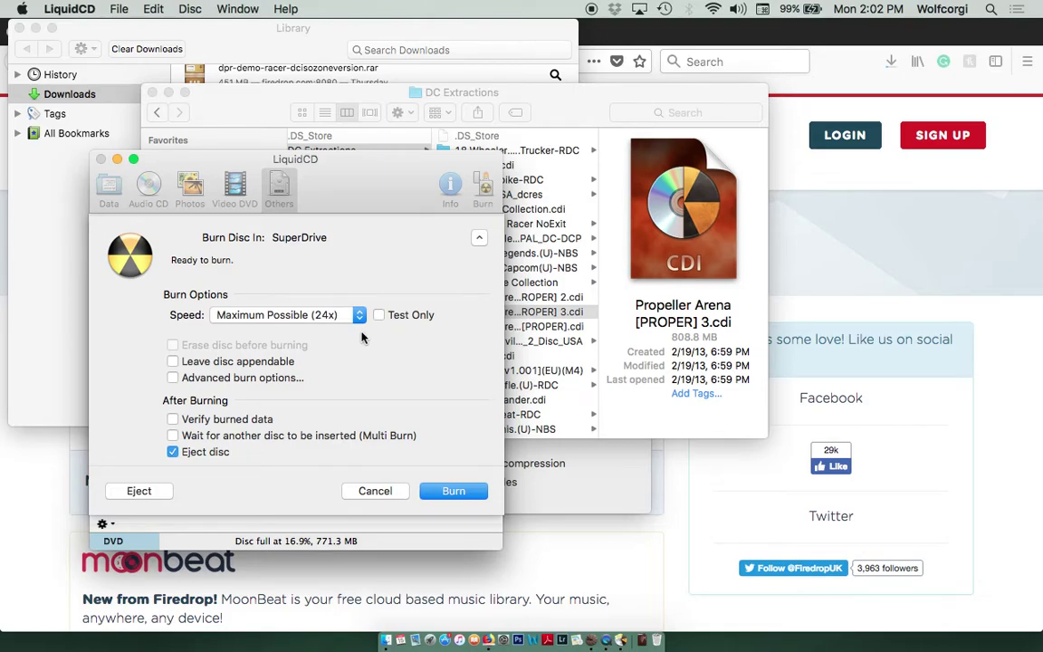
pyautogui.click(335, 315)
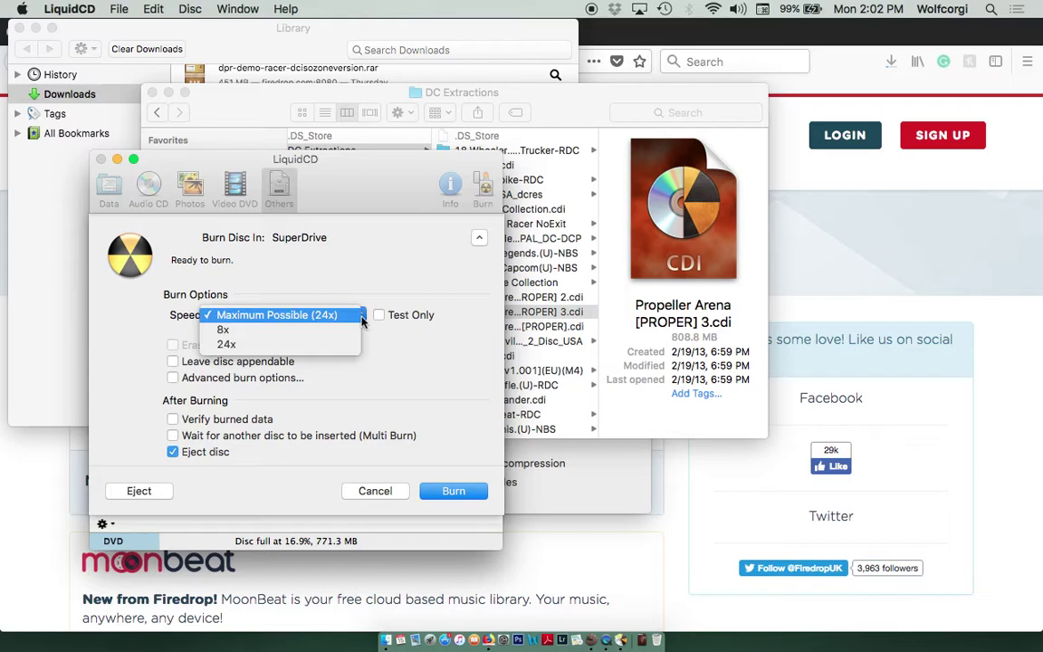
pyautogui.click(302, 331)
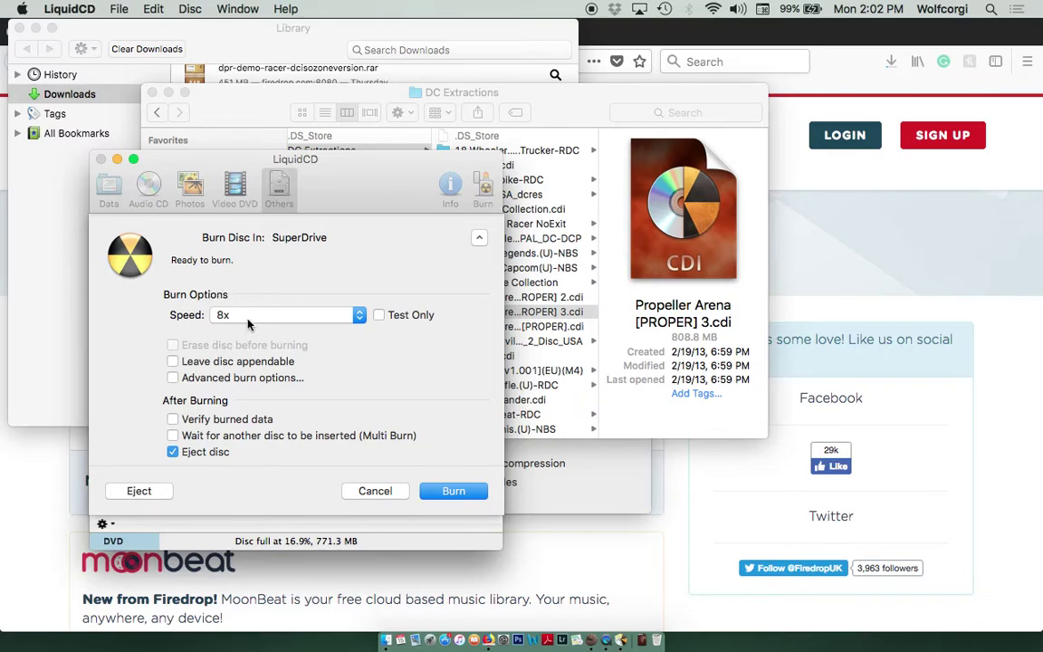
# Enable the advanced burn options, allow overburning, and try to start the burn
pyautogui.click(173, 379)
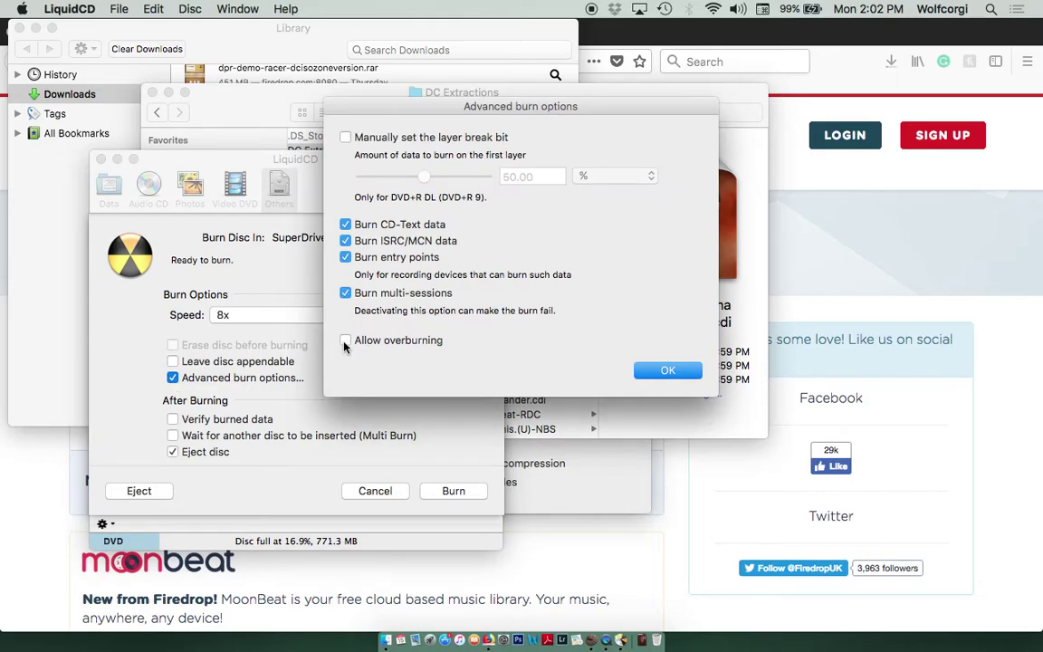
pyautogui.click(345, 340)
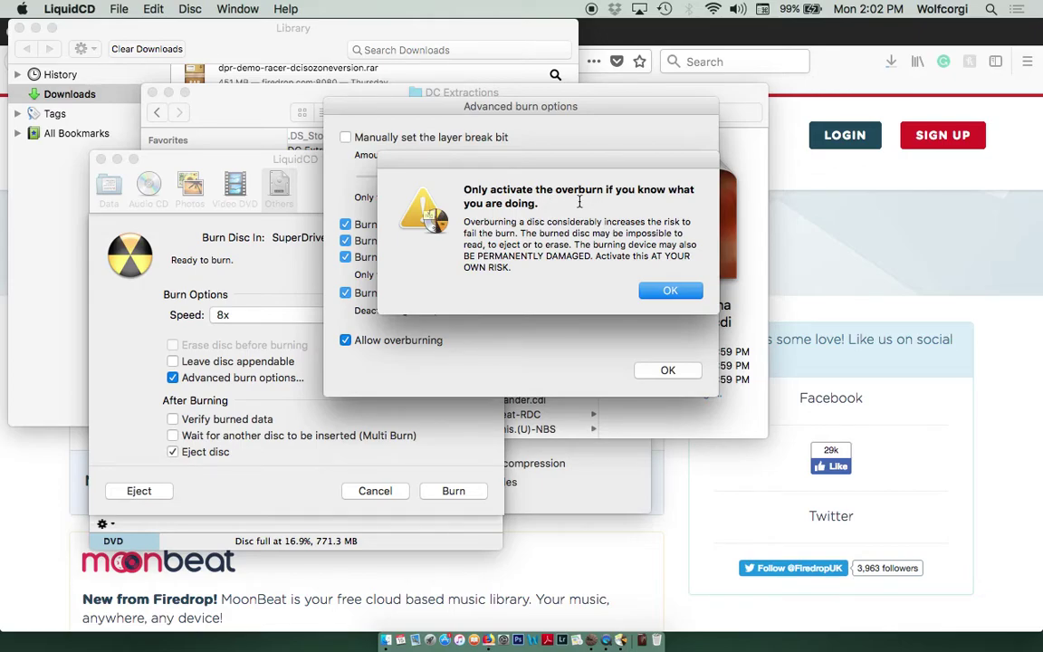
pyautogui.click(666, 295)
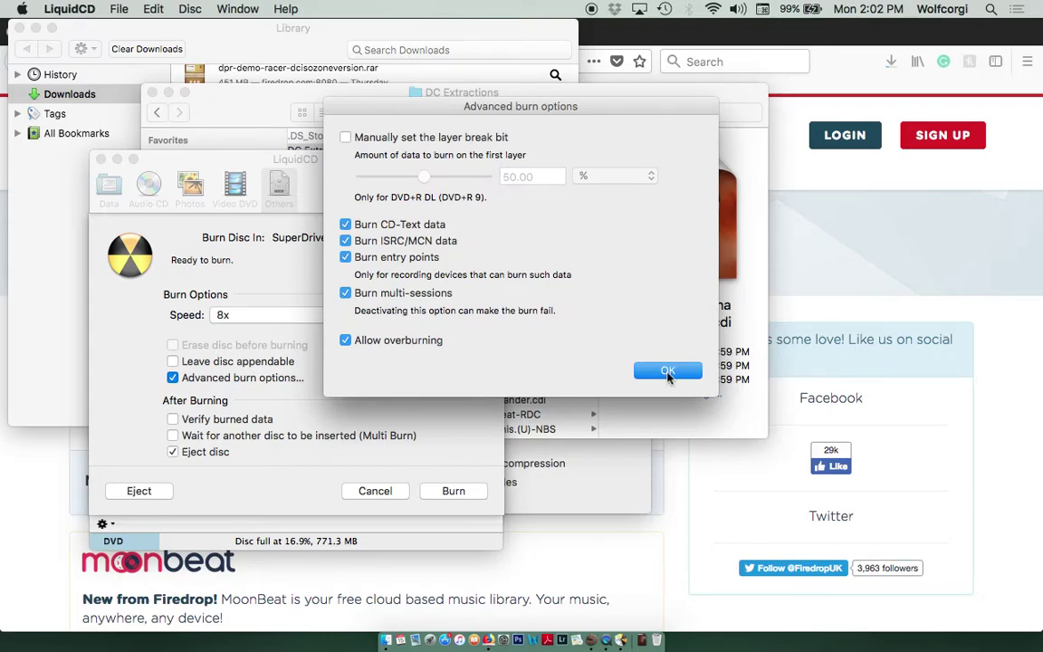
pyautogui.click(667, 372)
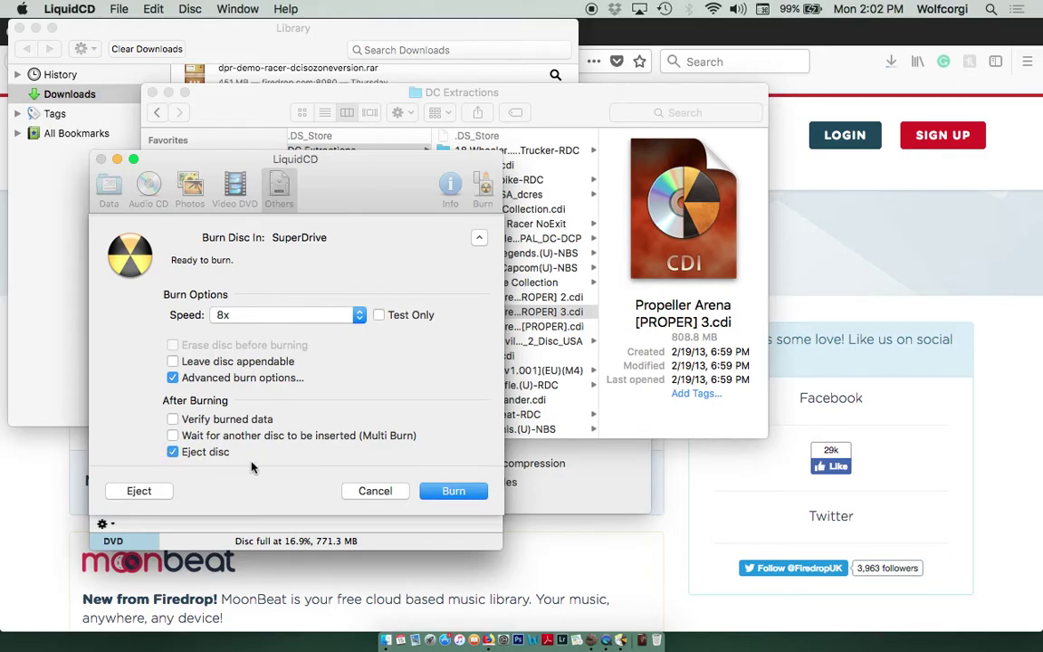
pyautogui.click(454, 493)
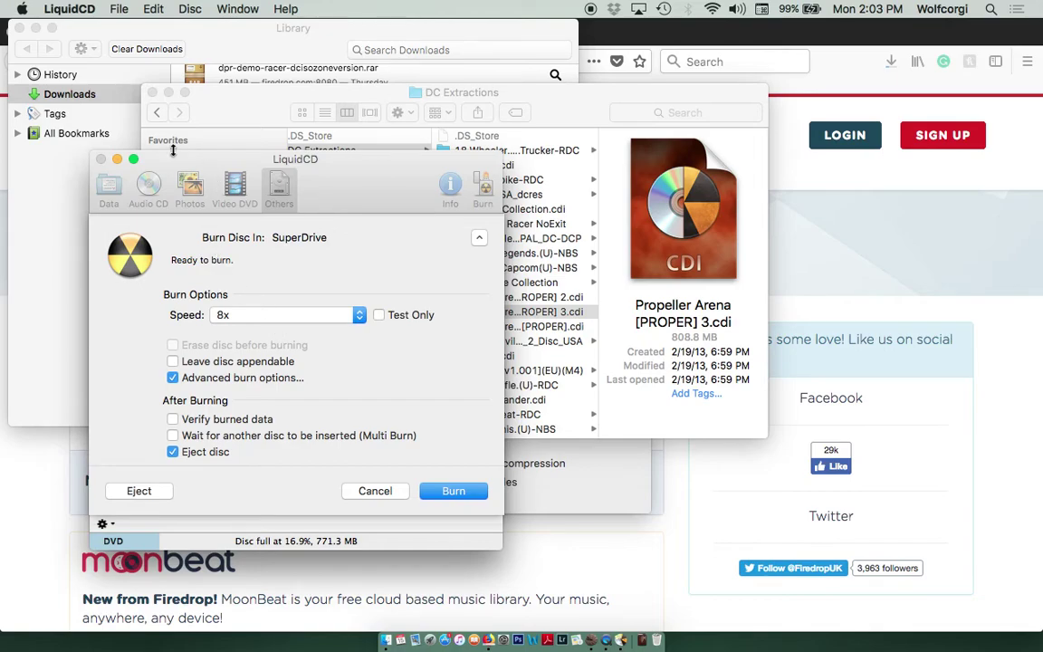
# Force LiquidCD to quit and close the list of running applications
pyautogui.click(23, 10)
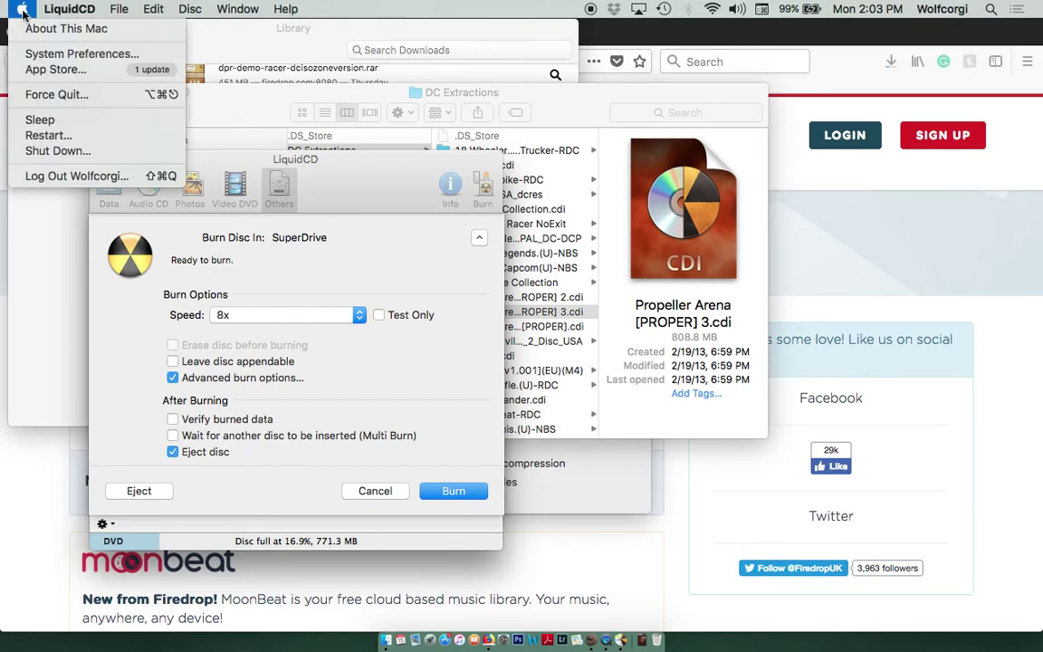
pyautogui.click(60, 94)
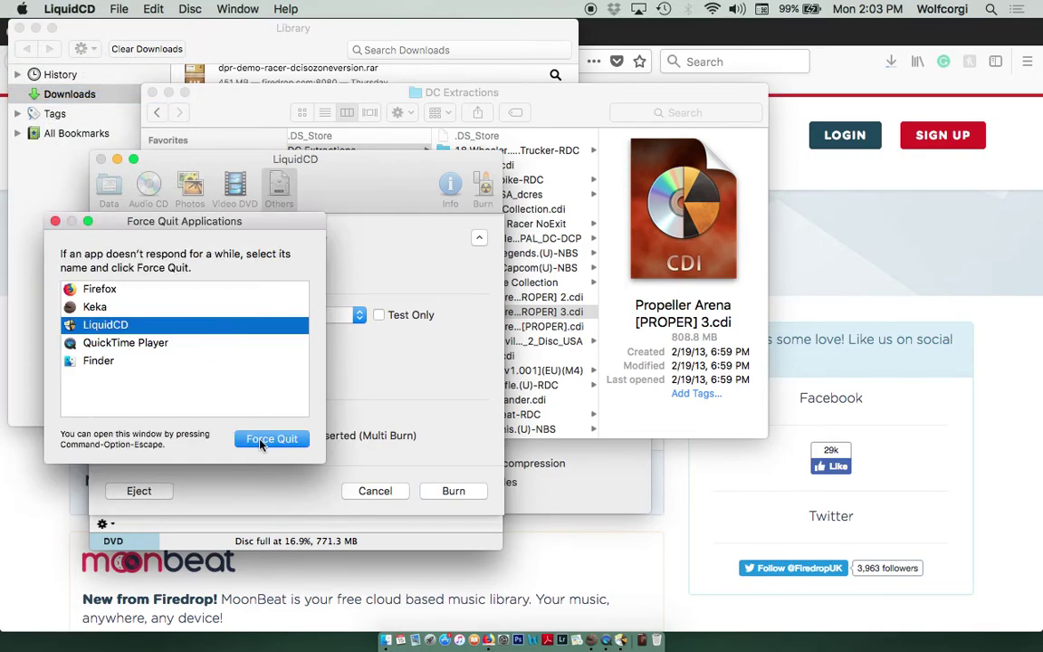
pyautogui.click(269, 439)
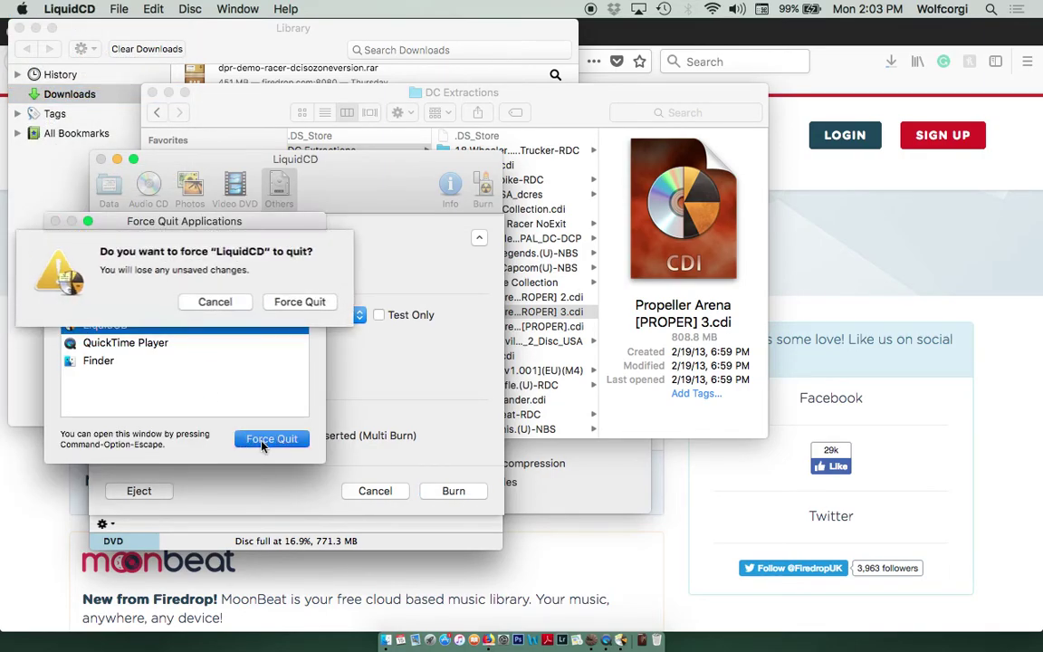
pyautogui.click(295, 304)
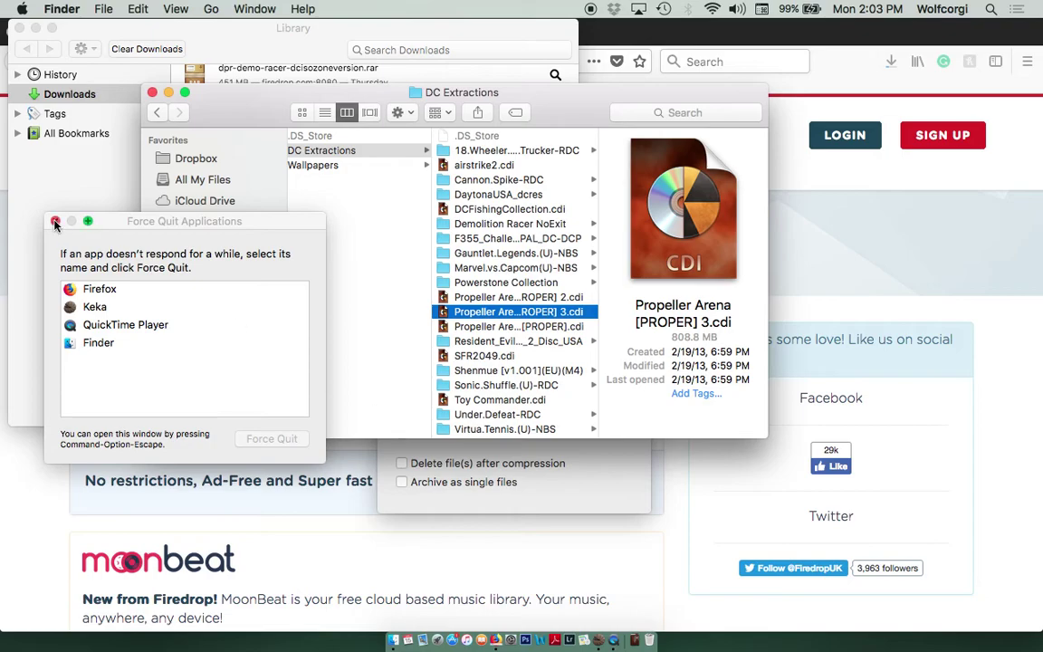
pyautogui.click(55, 222)
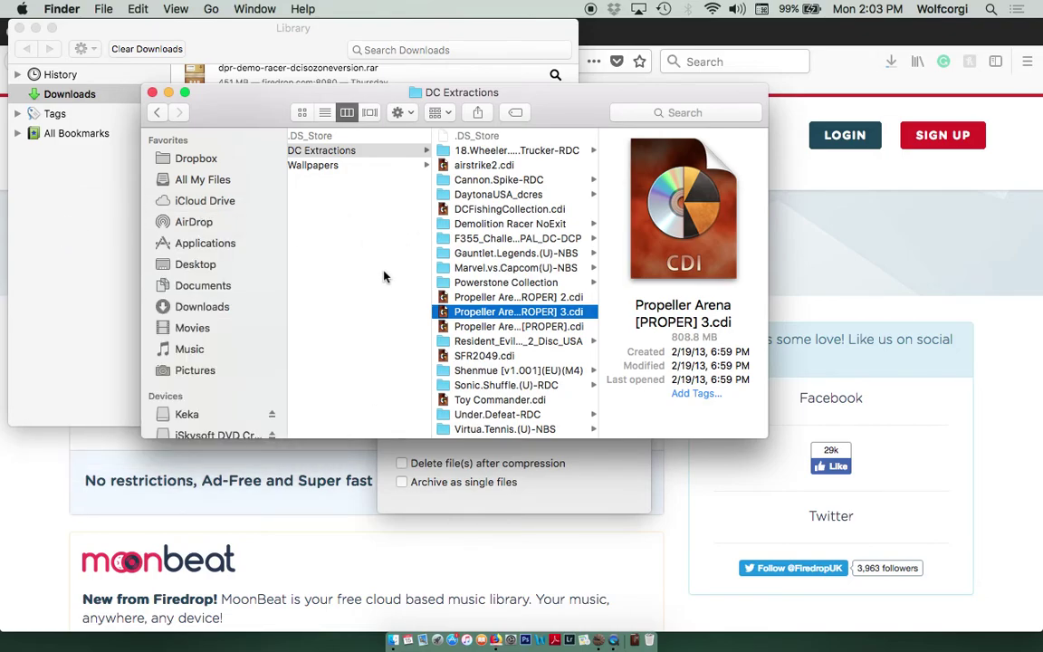